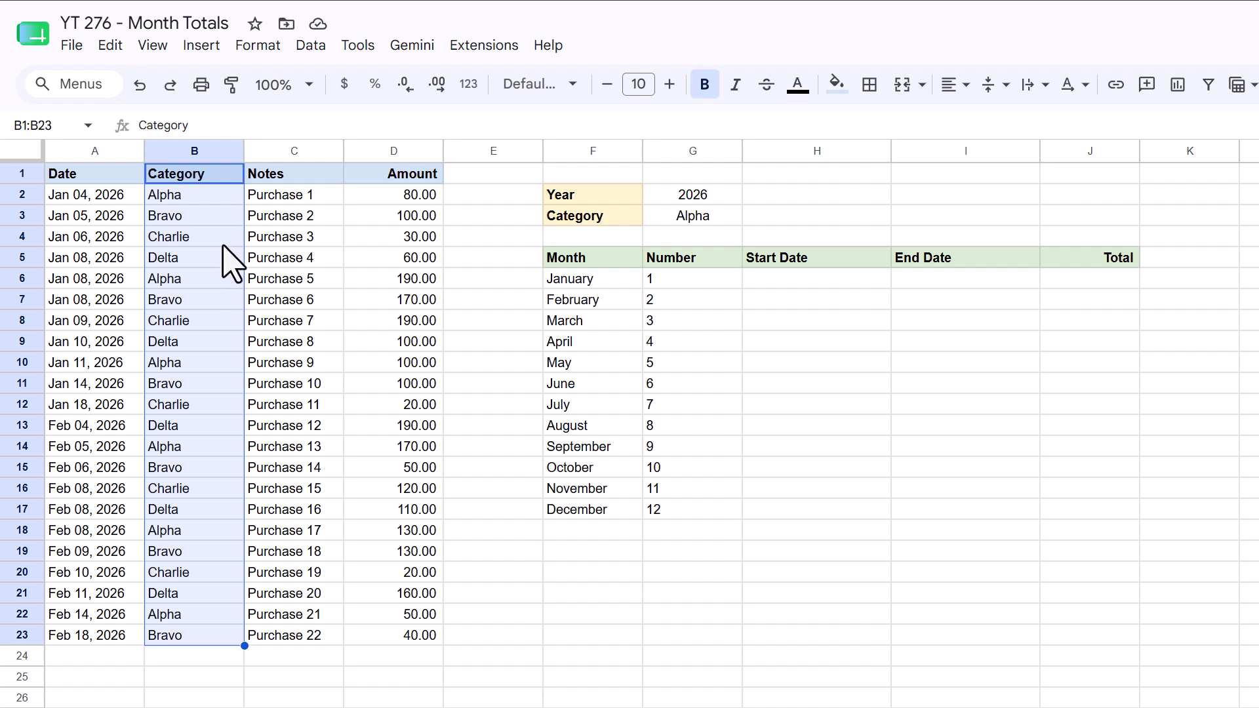
Examine the Year and Category selection cells and the monthly summary table's Month, Number, Start Date, End Date and Total columns
left_click(223, 241)
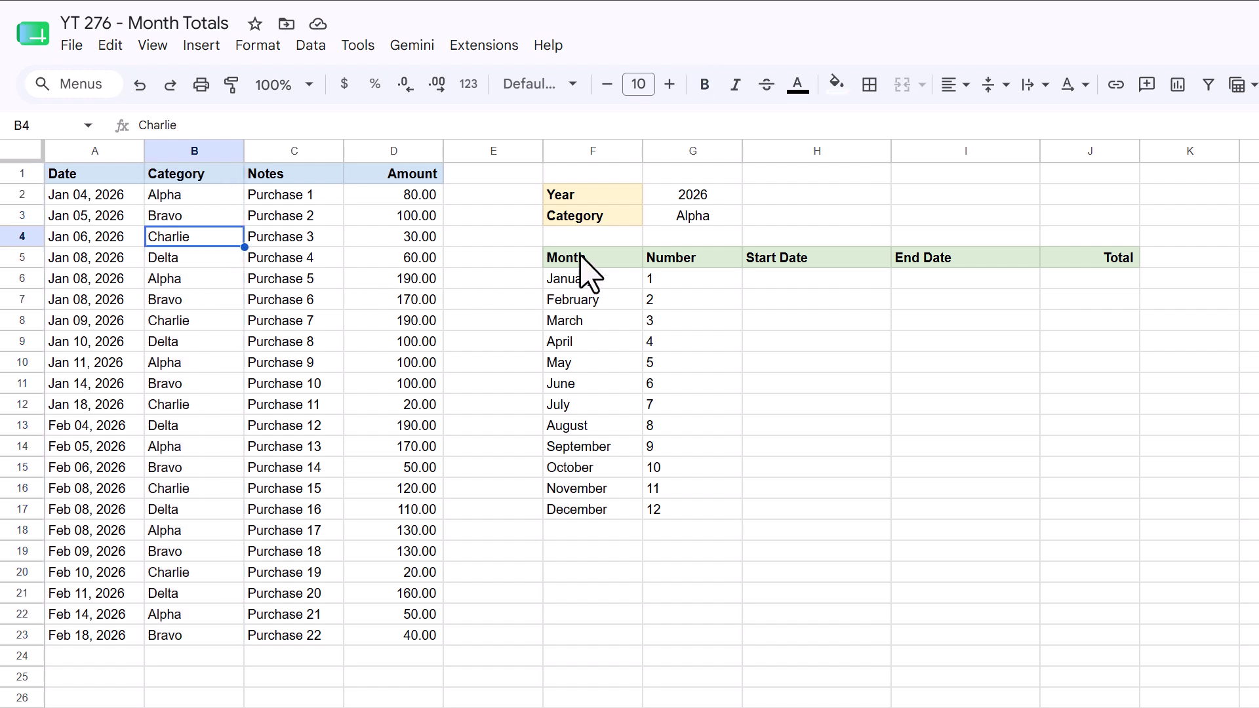
left_click(662, 195)
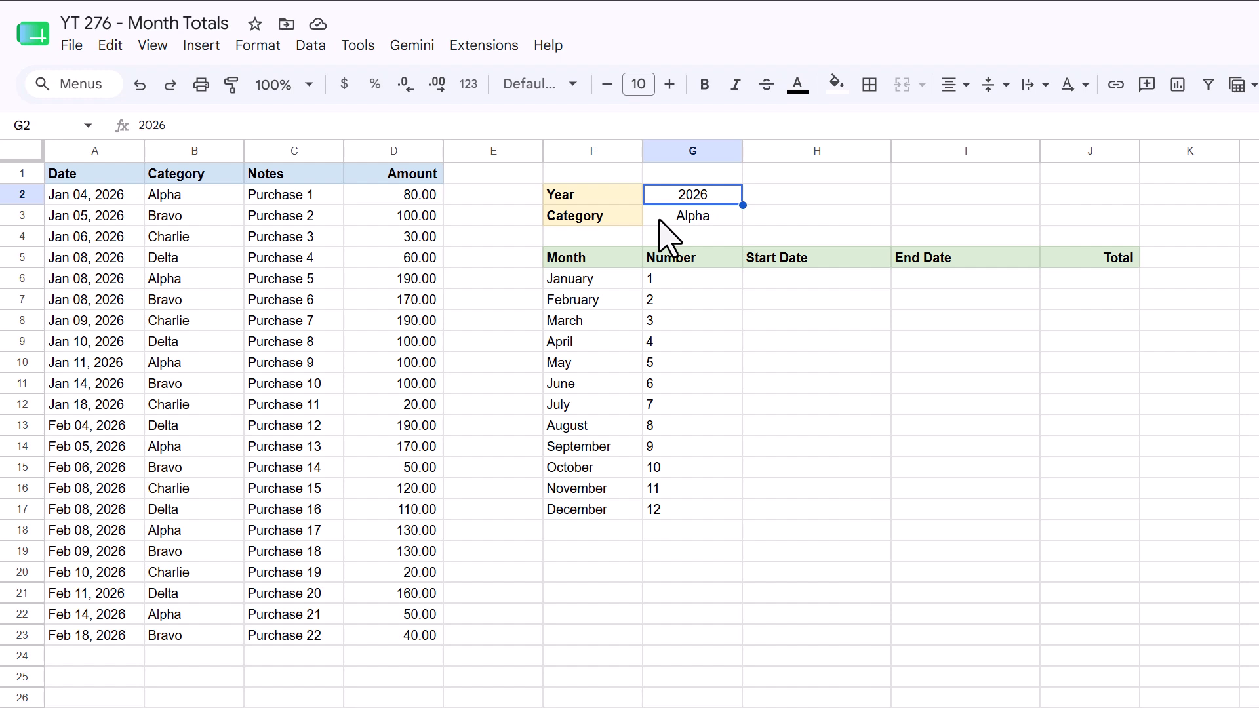
left_click(660, 220)
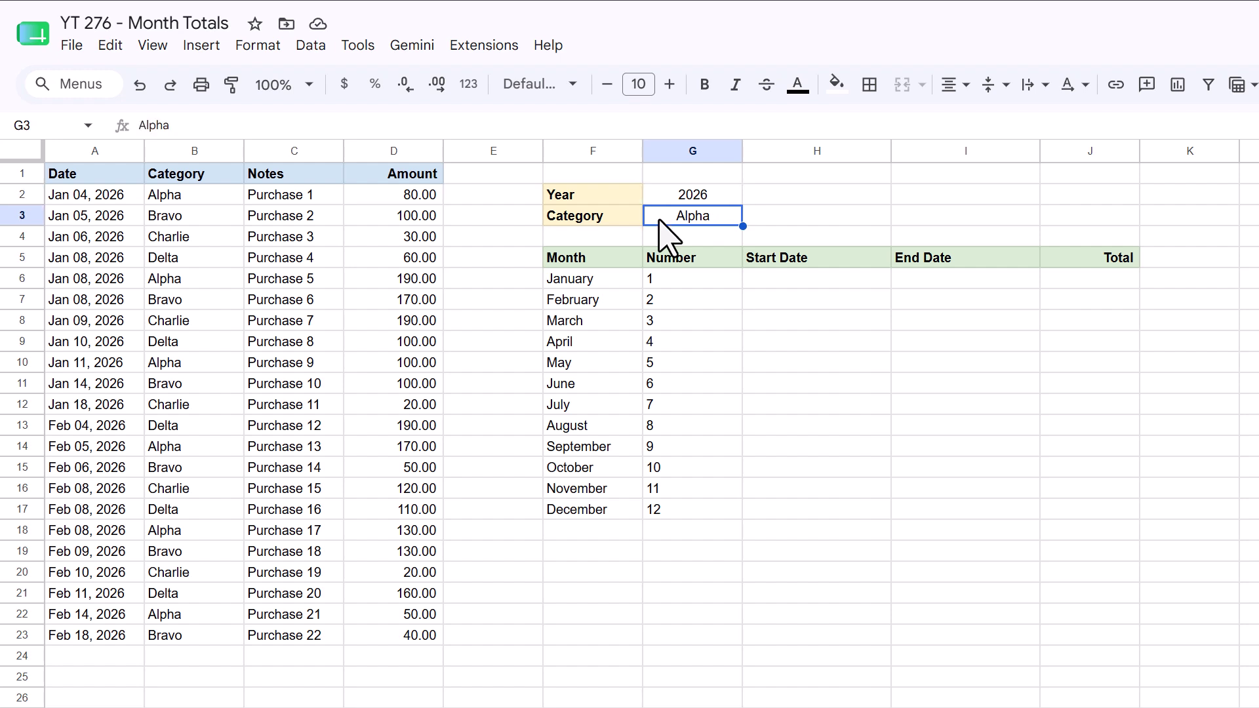
left_click(578, 257)
left_click_drag(577, 258, 1057, 259)
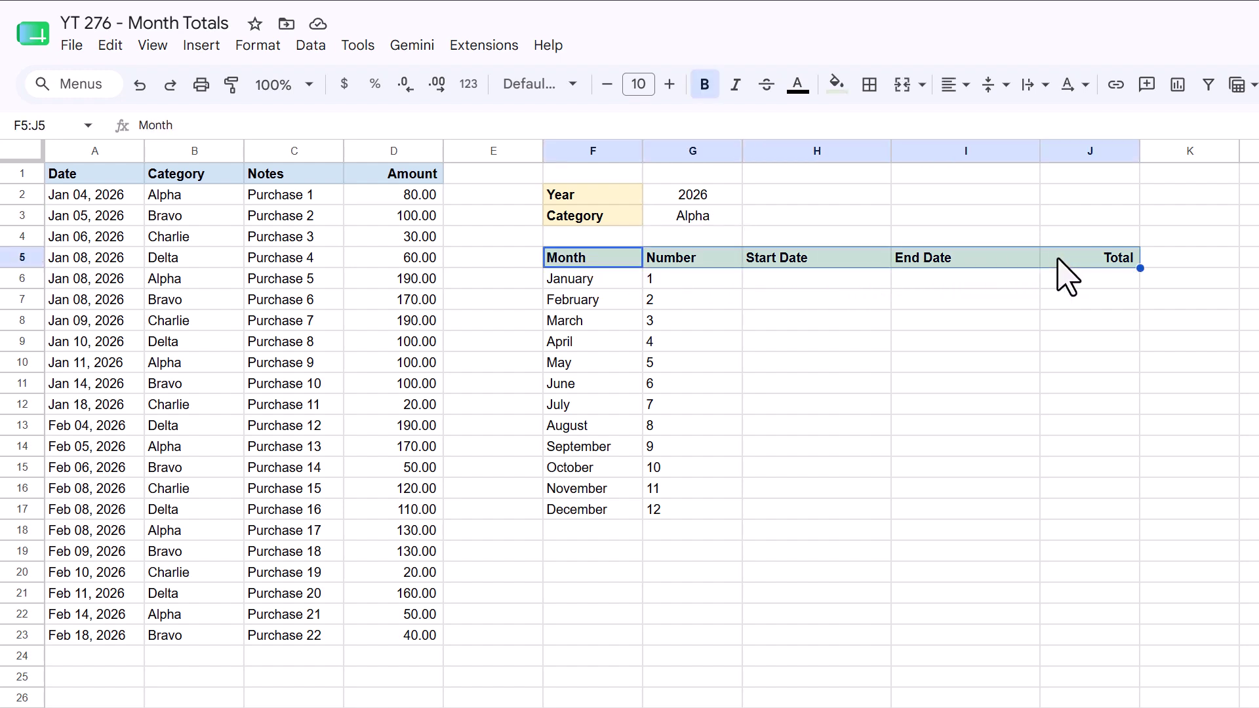
left_click_drag(635, 281, 616, 511)
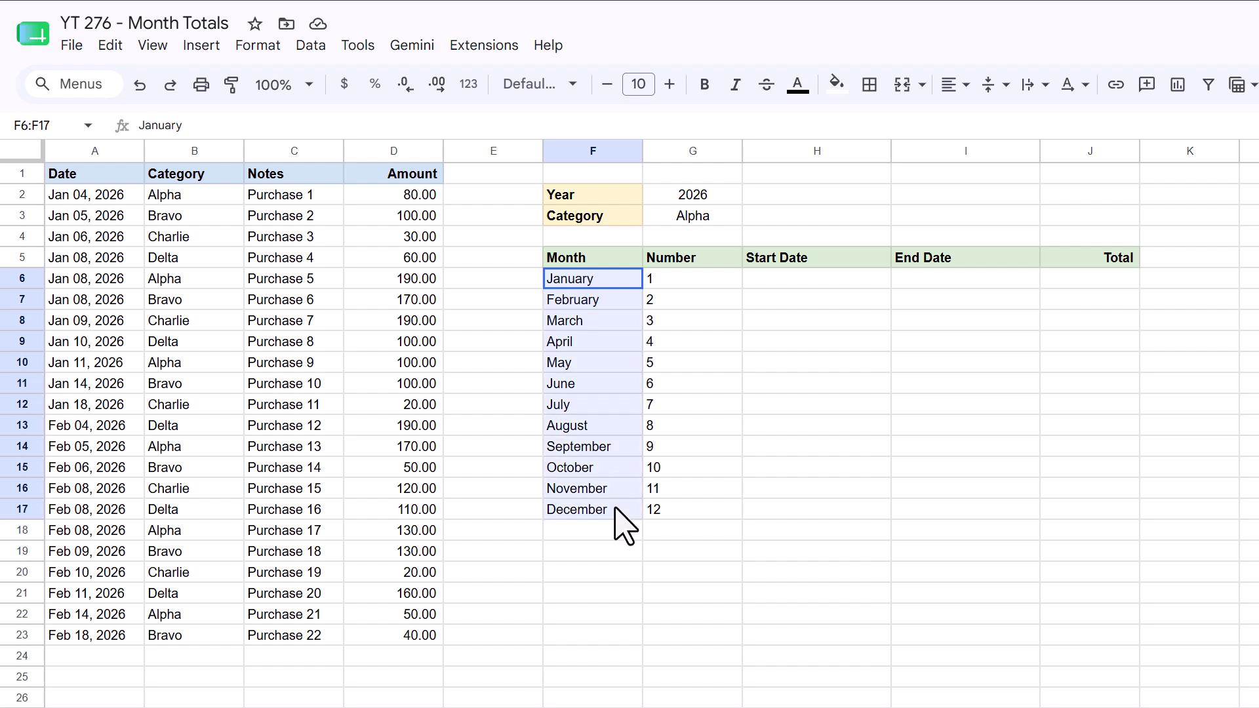
left_click_drag(701, 283, 687, 506)
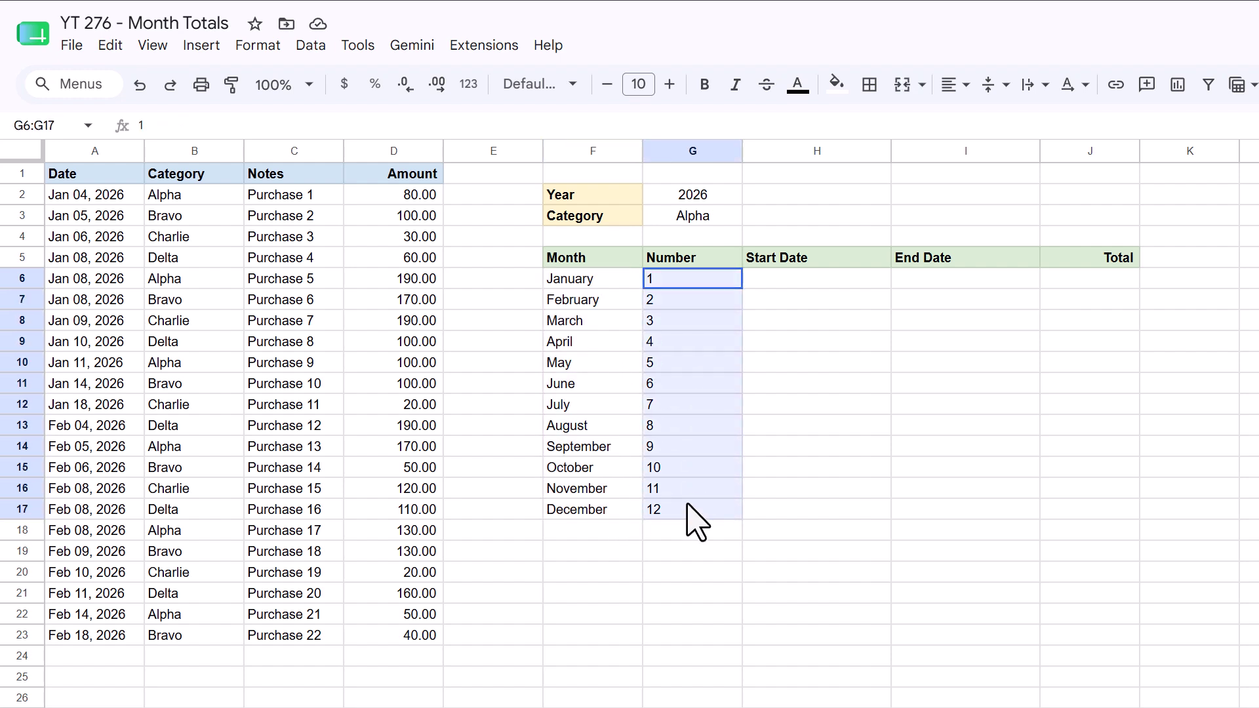
left_click(836, 260)
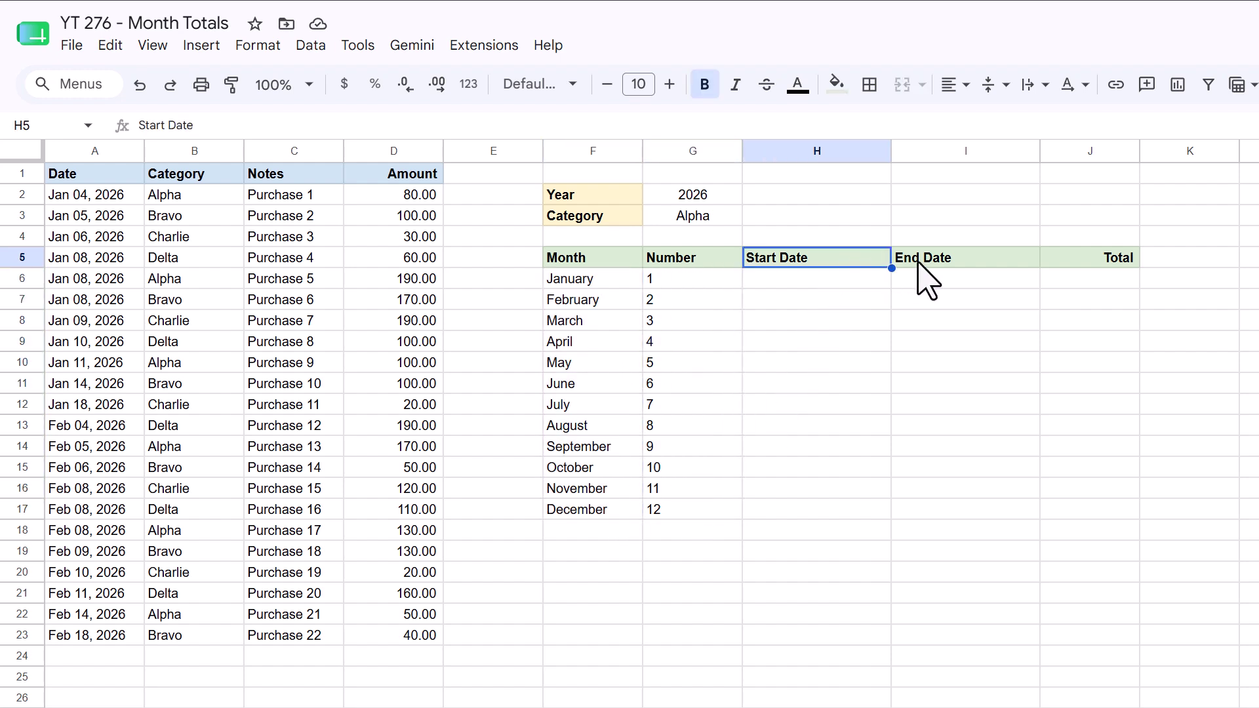
left_click(976, 260)
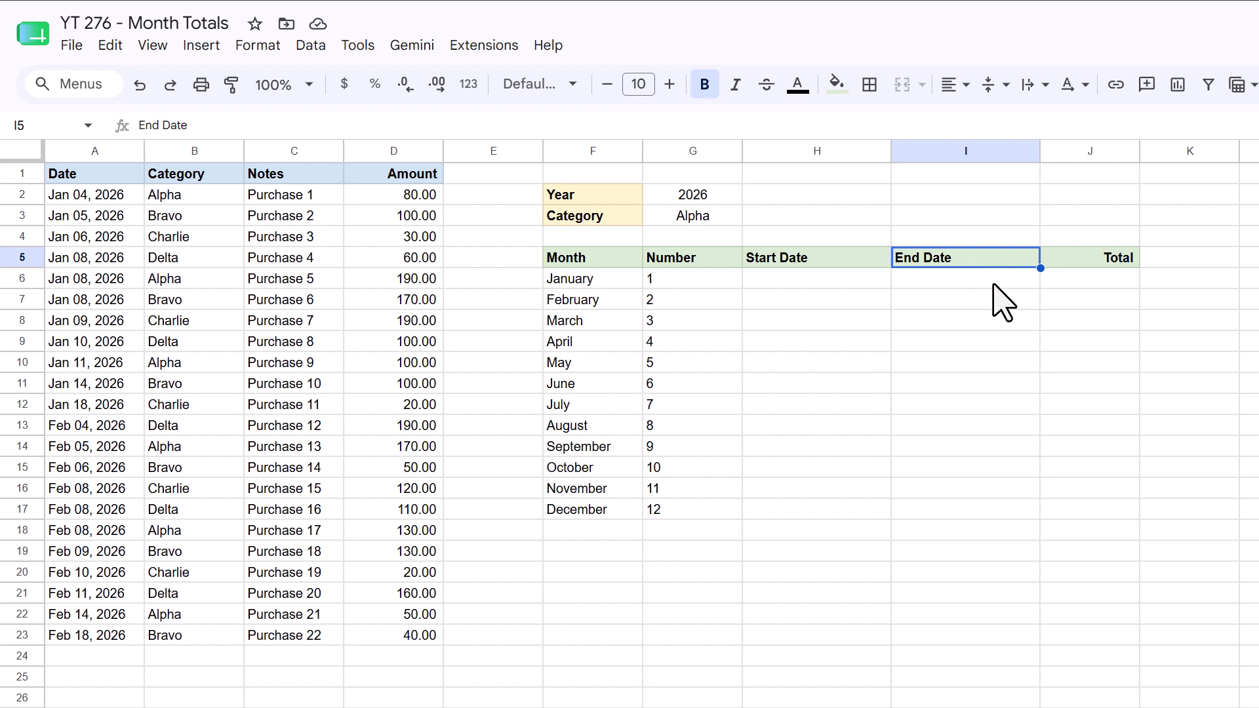
left_click(1082, 260)
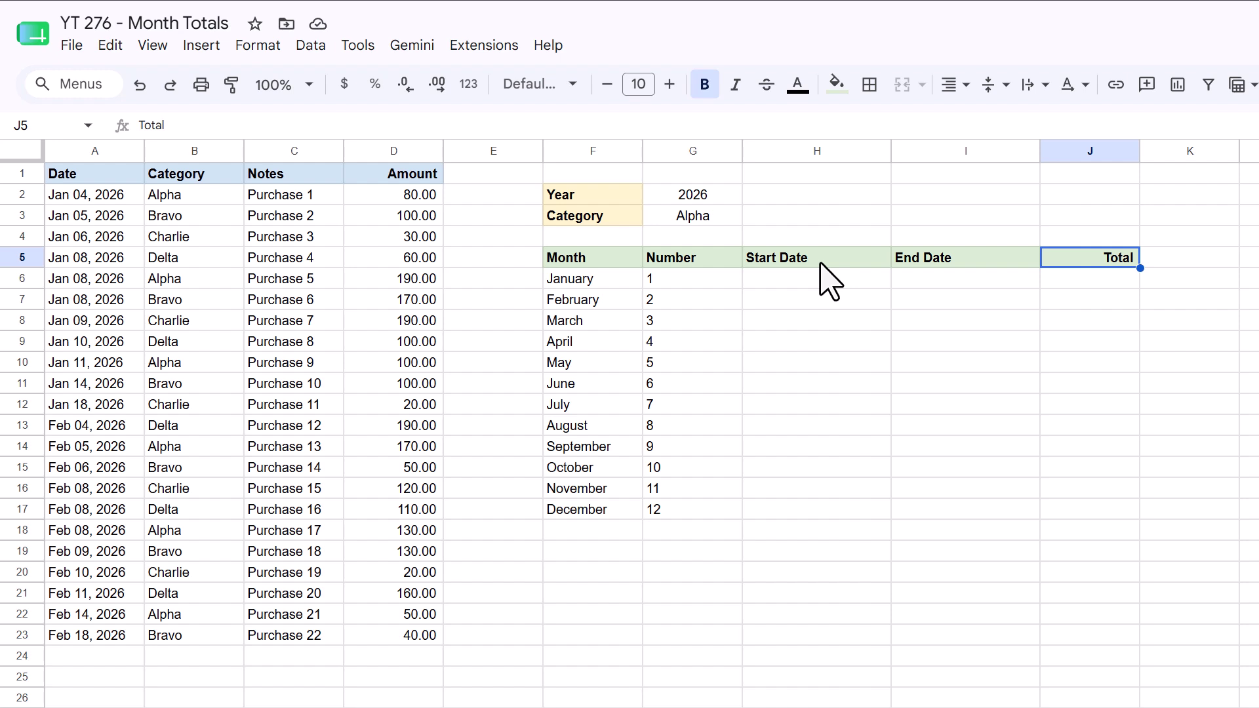
left_click_drag(820, 263, 947, 263)
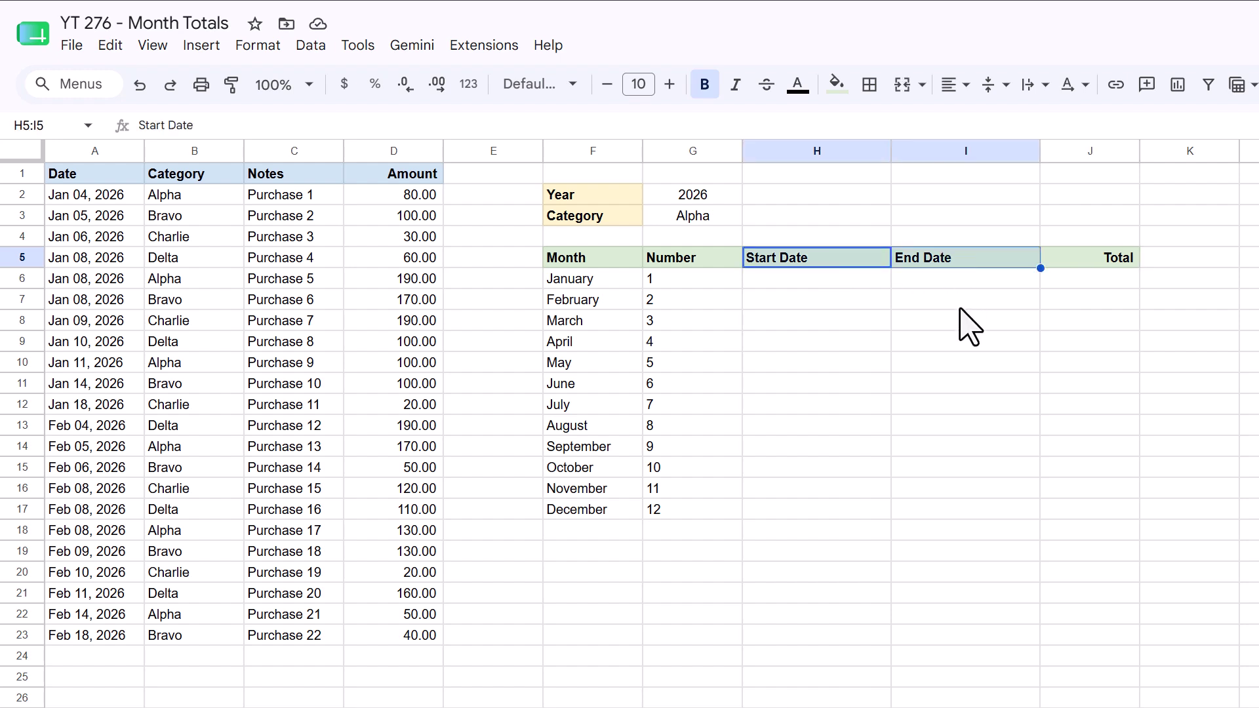
Enter =DATE($G$2,G6,1) as January's Start Date in H6 and fill the formula down through H17
left_click(841, 279)
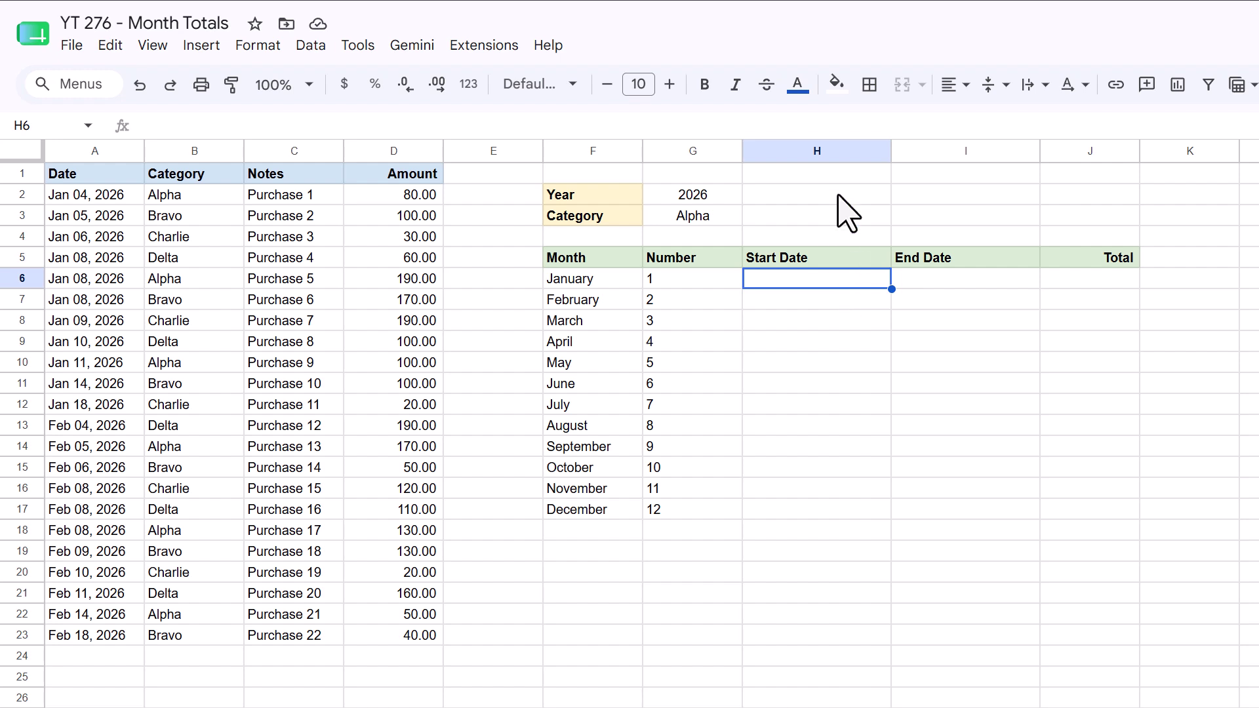
type("=date")
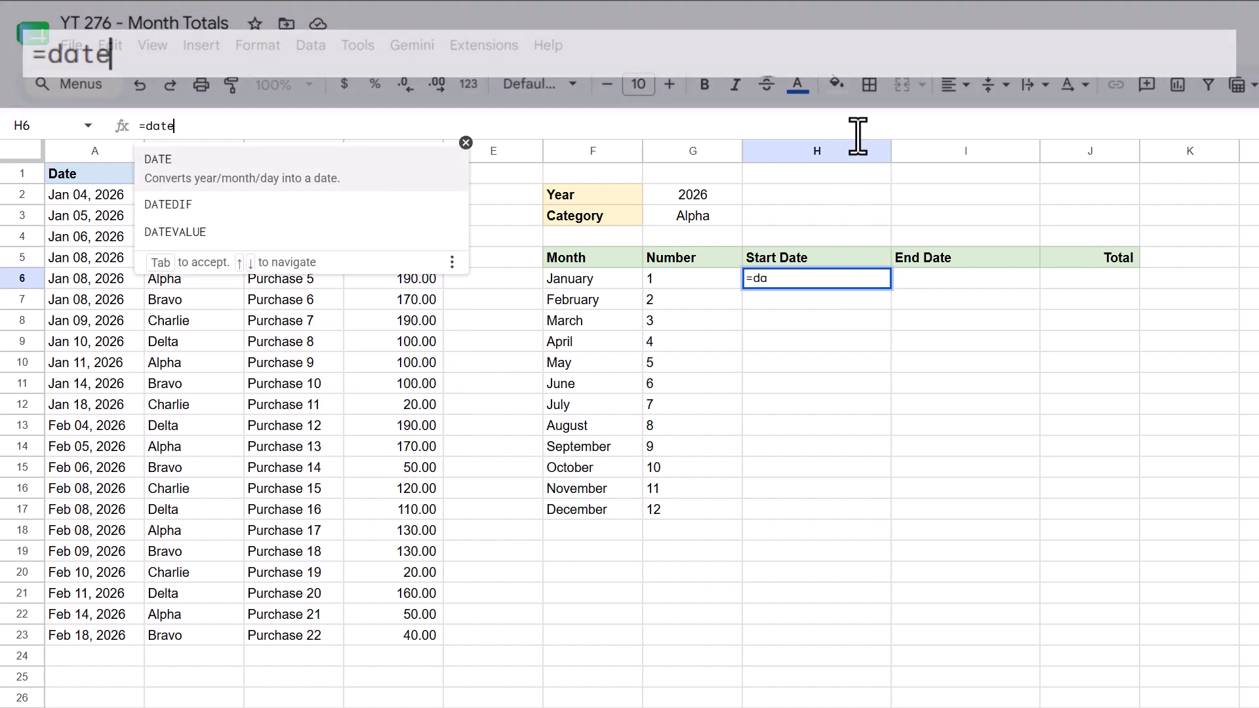
key("Tab")
left_click(727, 195)
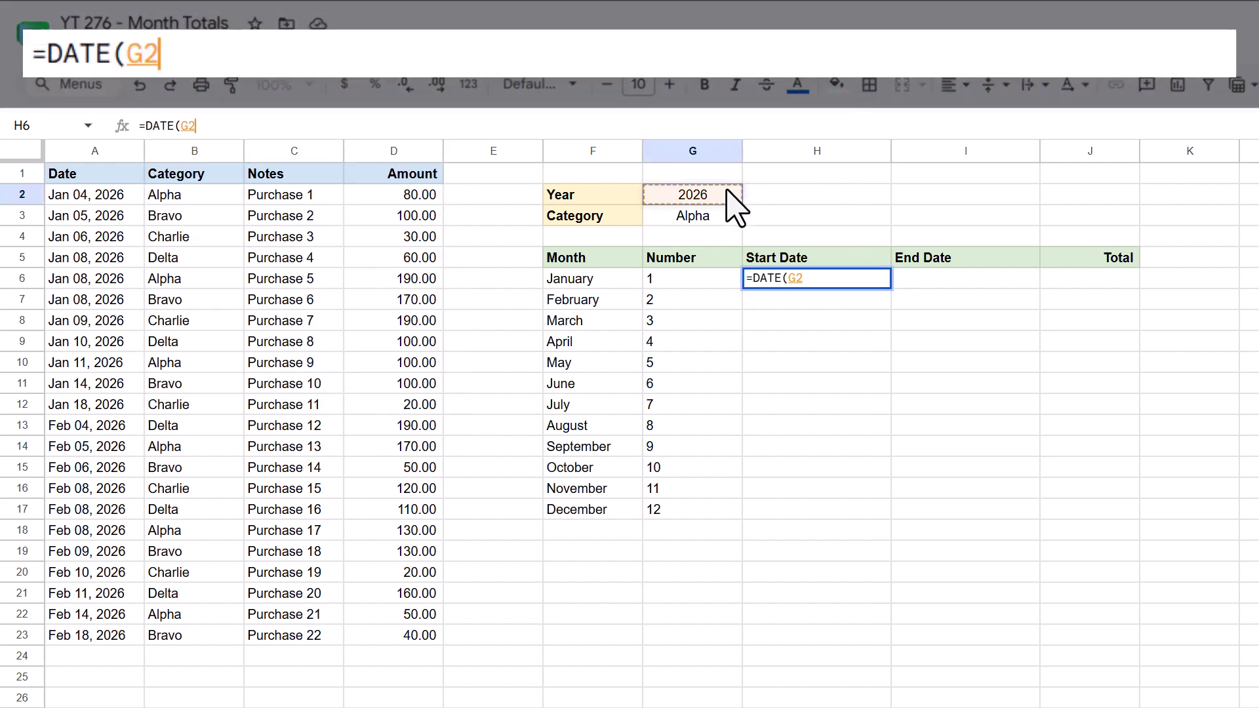
key("F4")
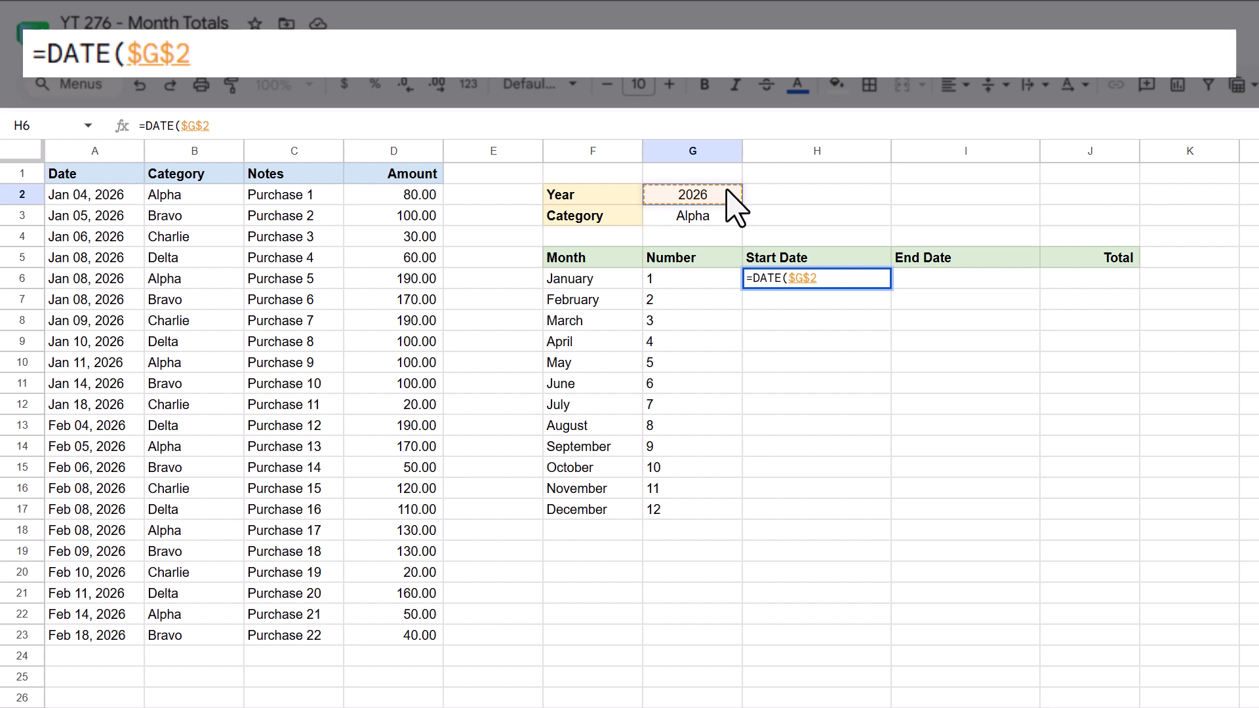
type(",")
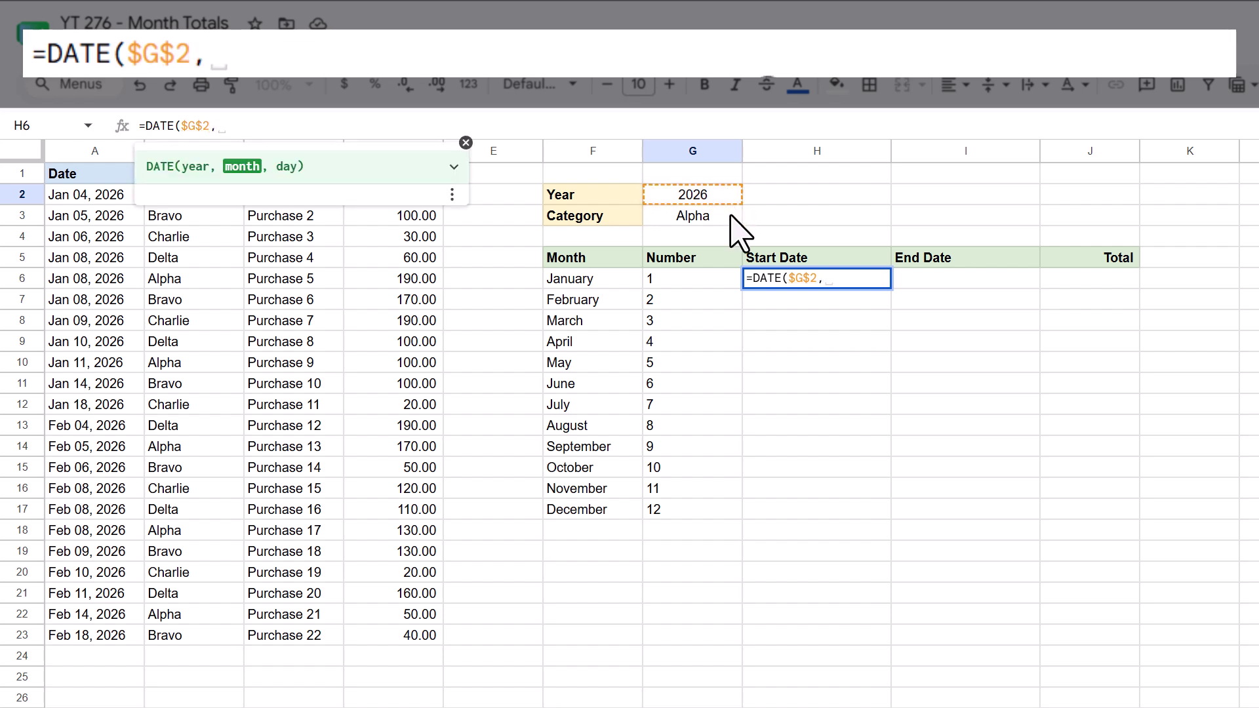
left_click(701, 278)
type(",1")
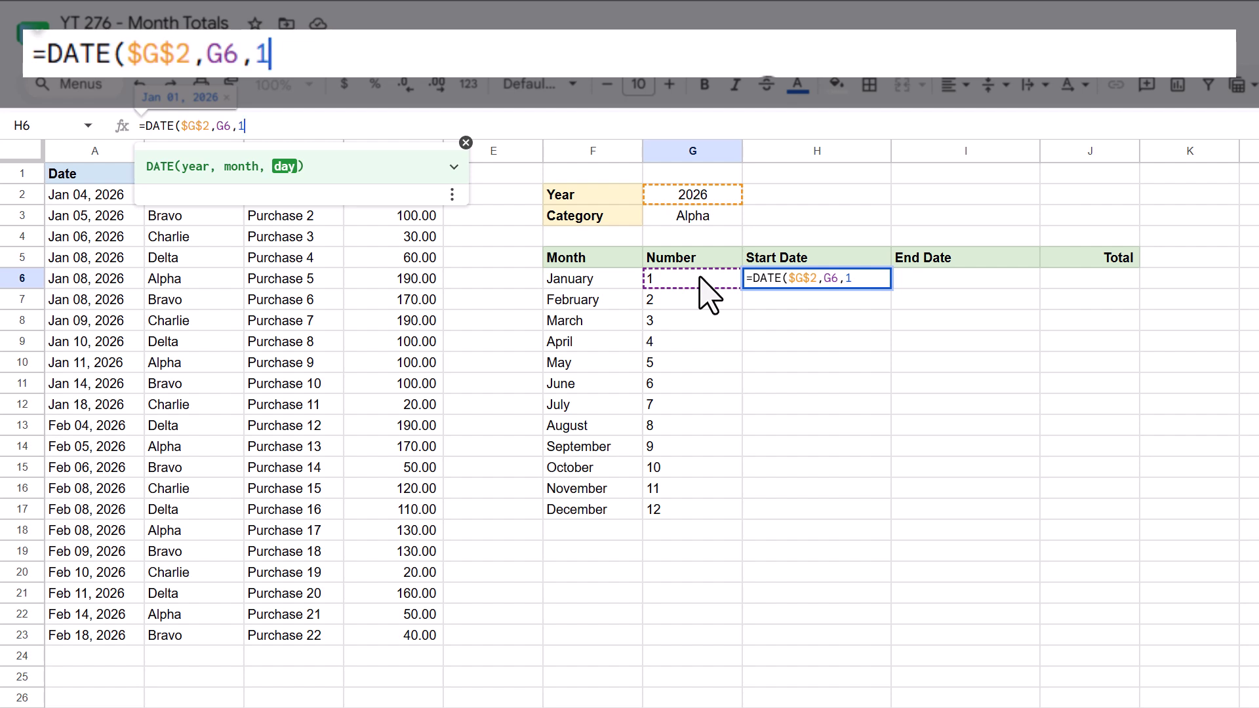
key("Return")
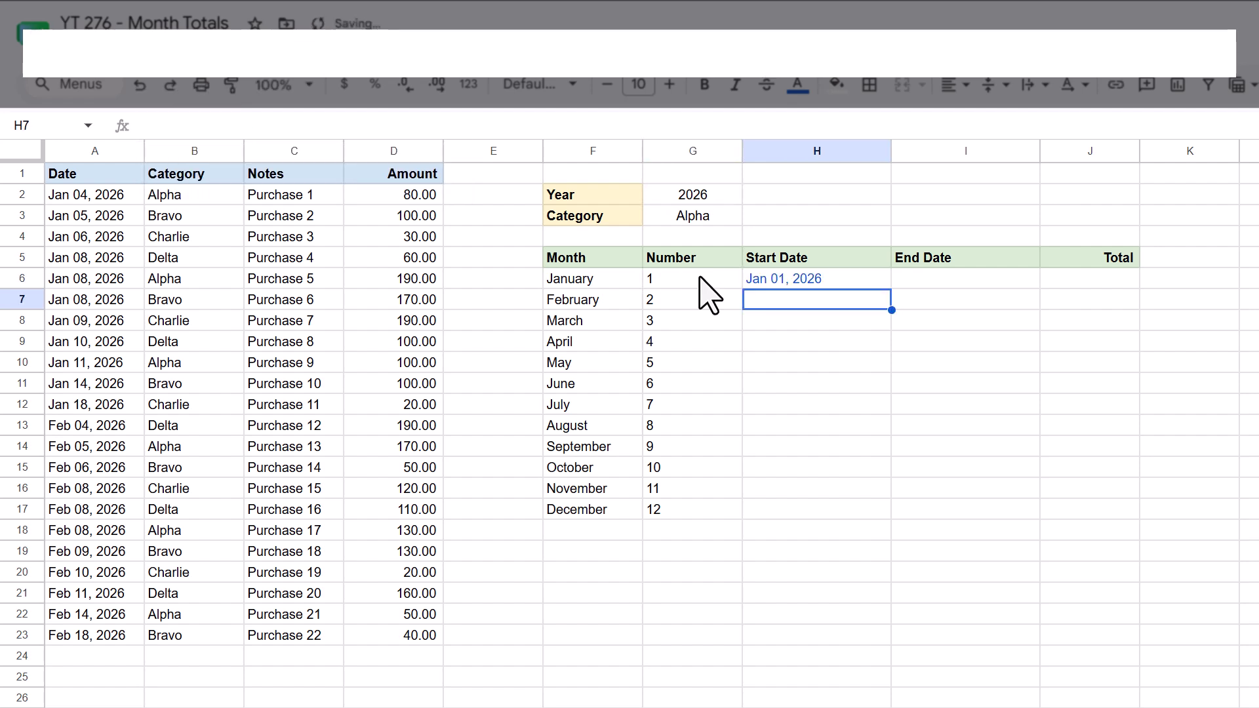
left_click(830, 281)
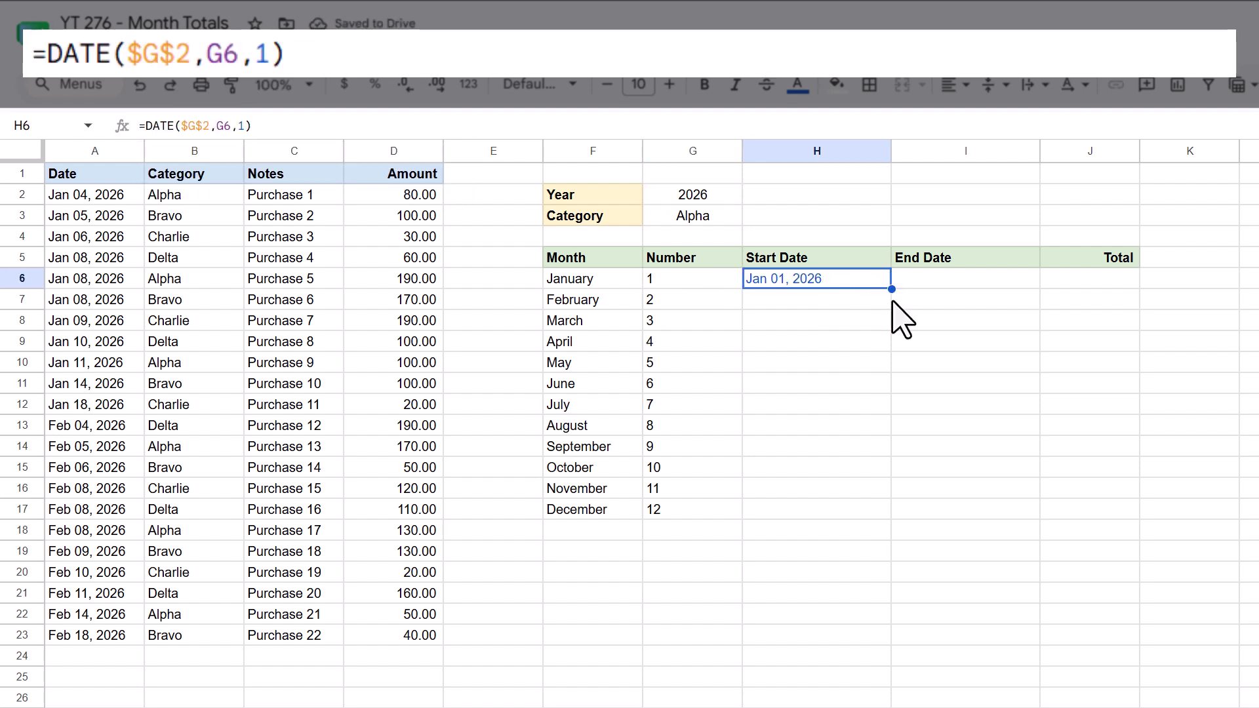
left_click_drag(891, 289, 896, 509)
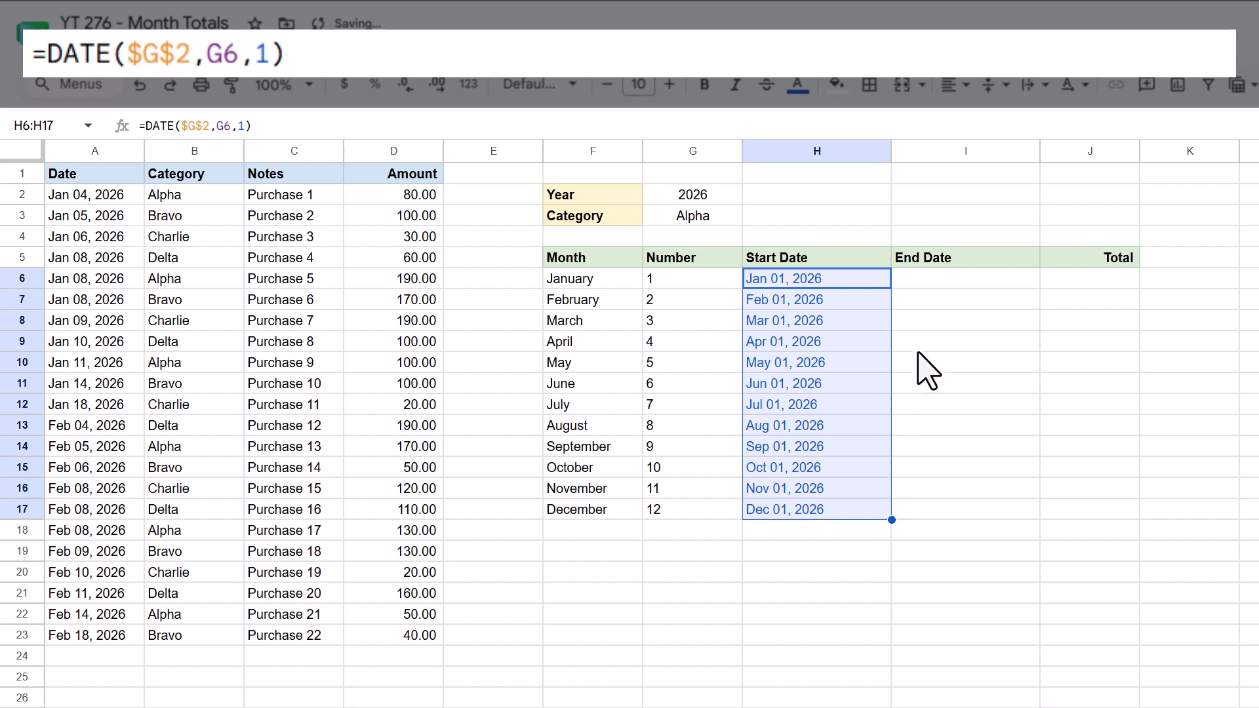
Enter =EOMONTH(H6,0) as January's End Date in I6 and fill the formula down through I17
left_click(944, 284)
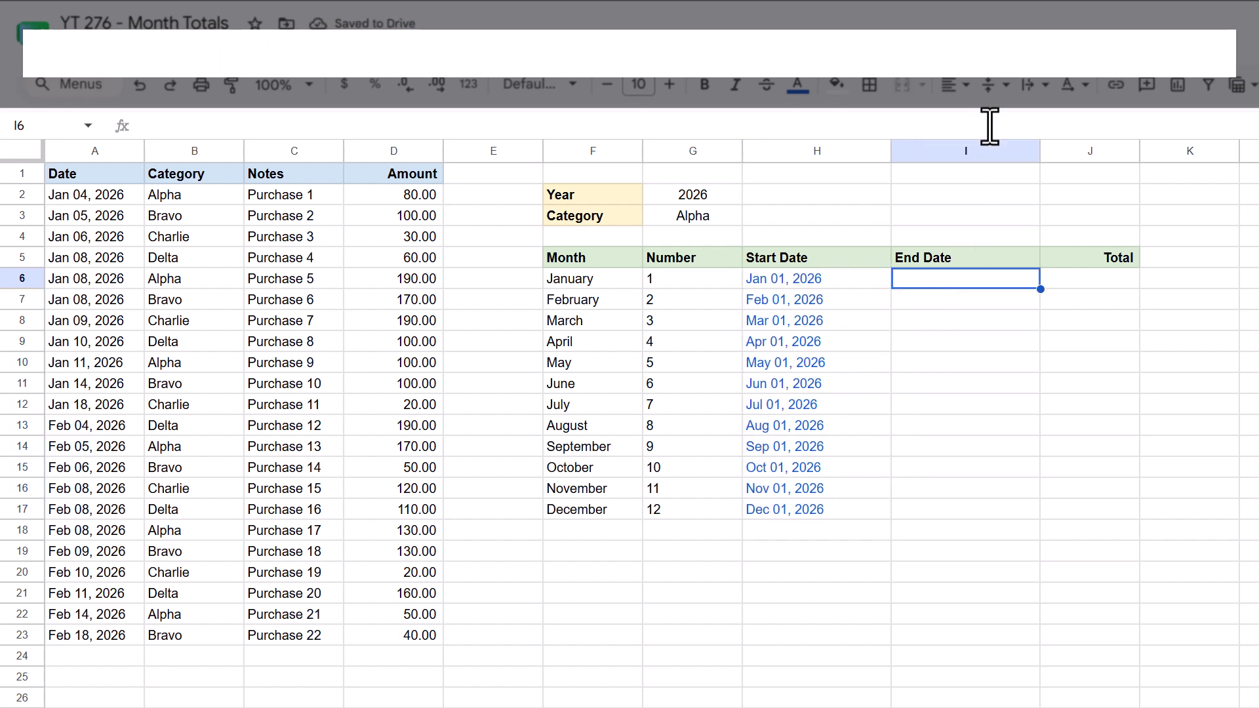
type("=EOMONTH(")
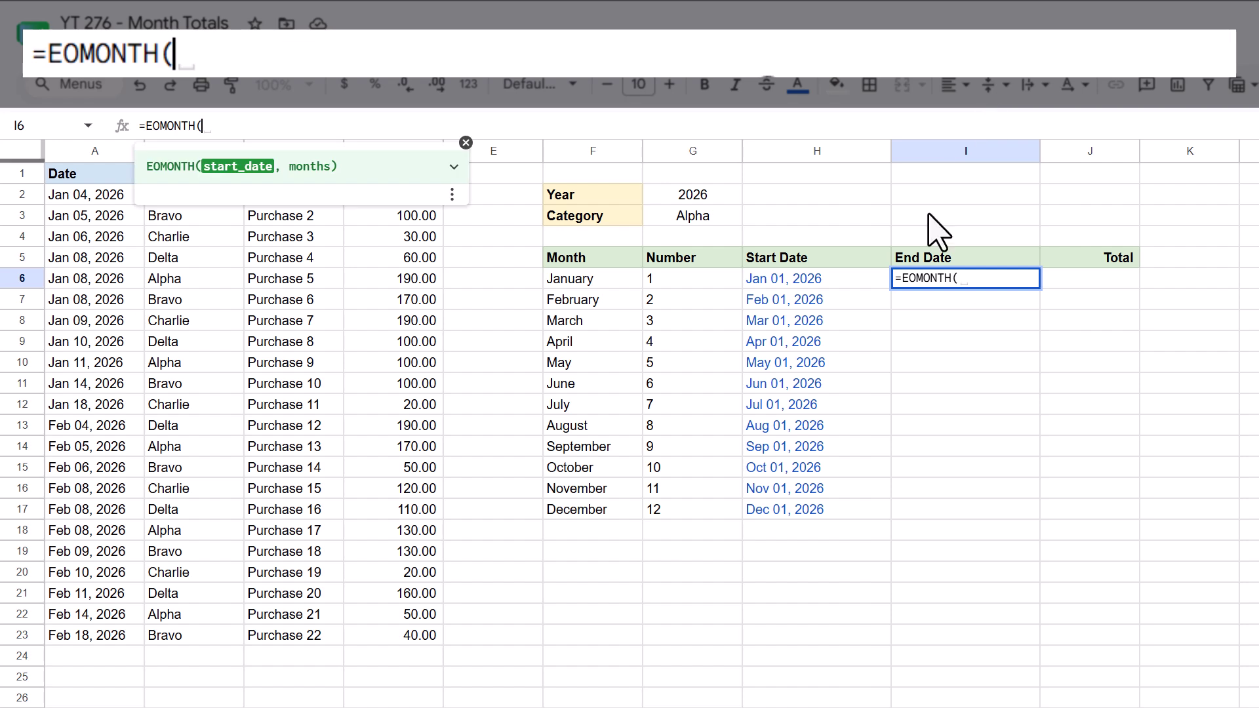
left_click(856, 283)
type(",")
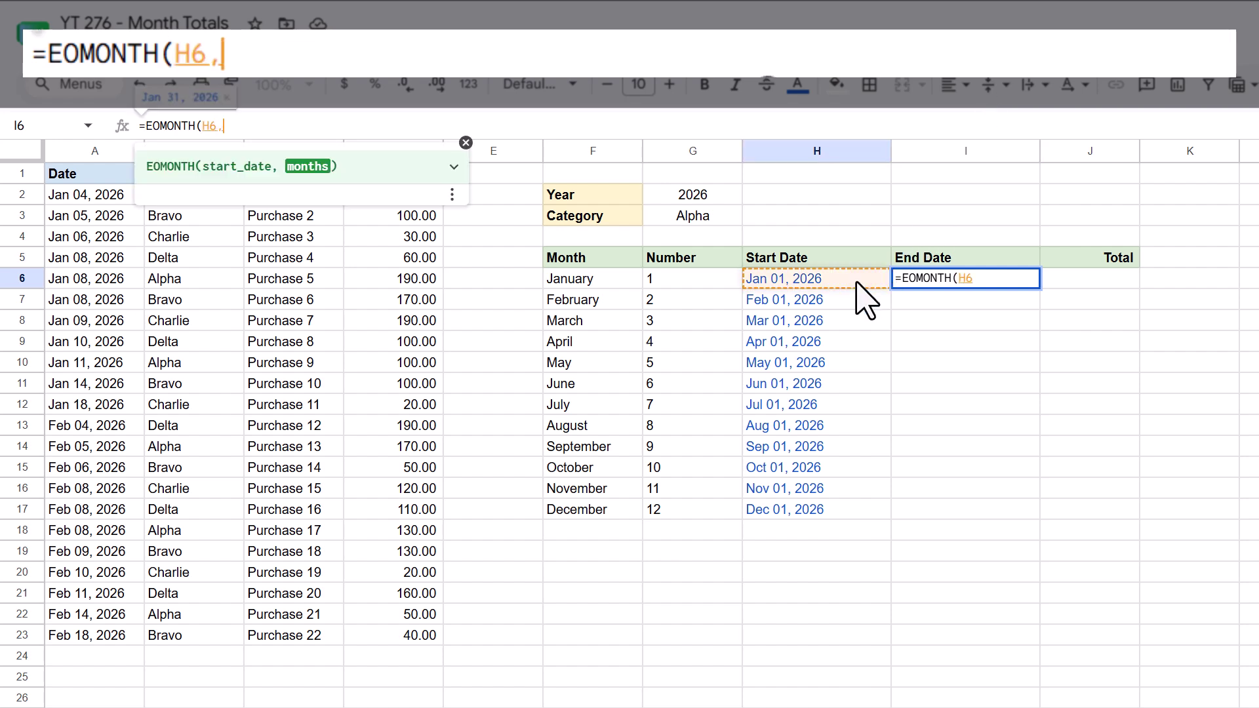
type("0")
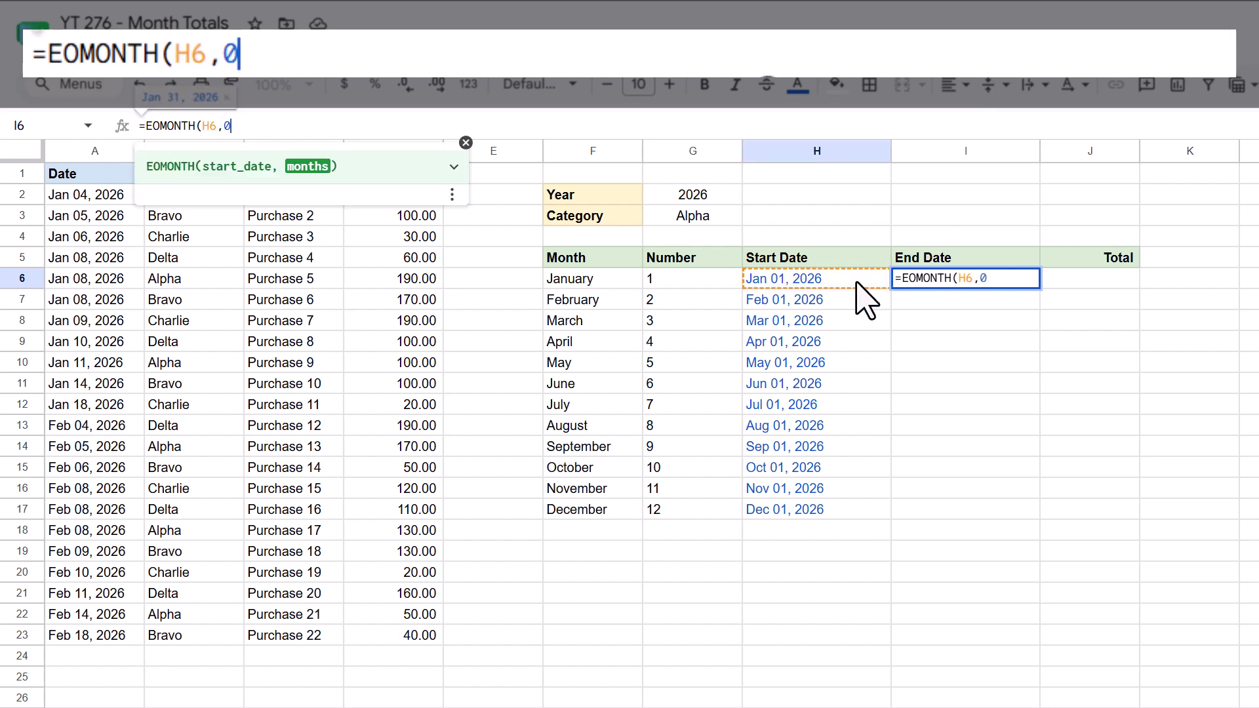
type(")")
key("Return")
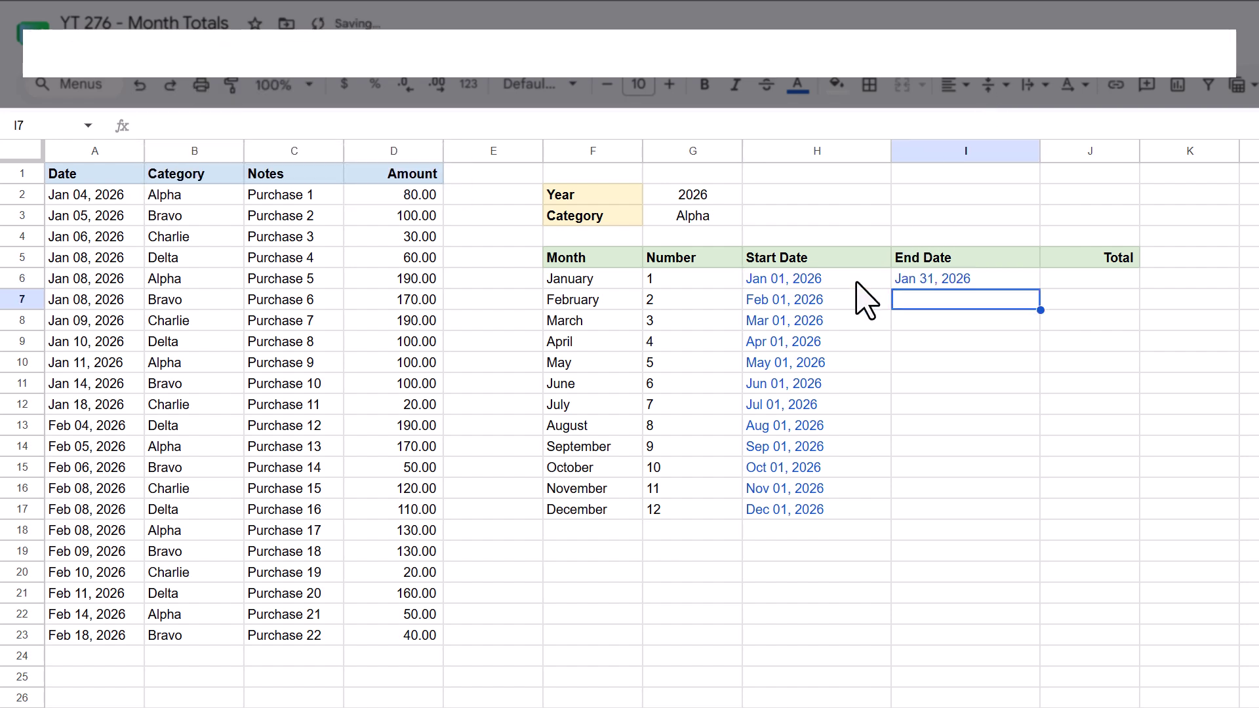
left_click(980, 278)
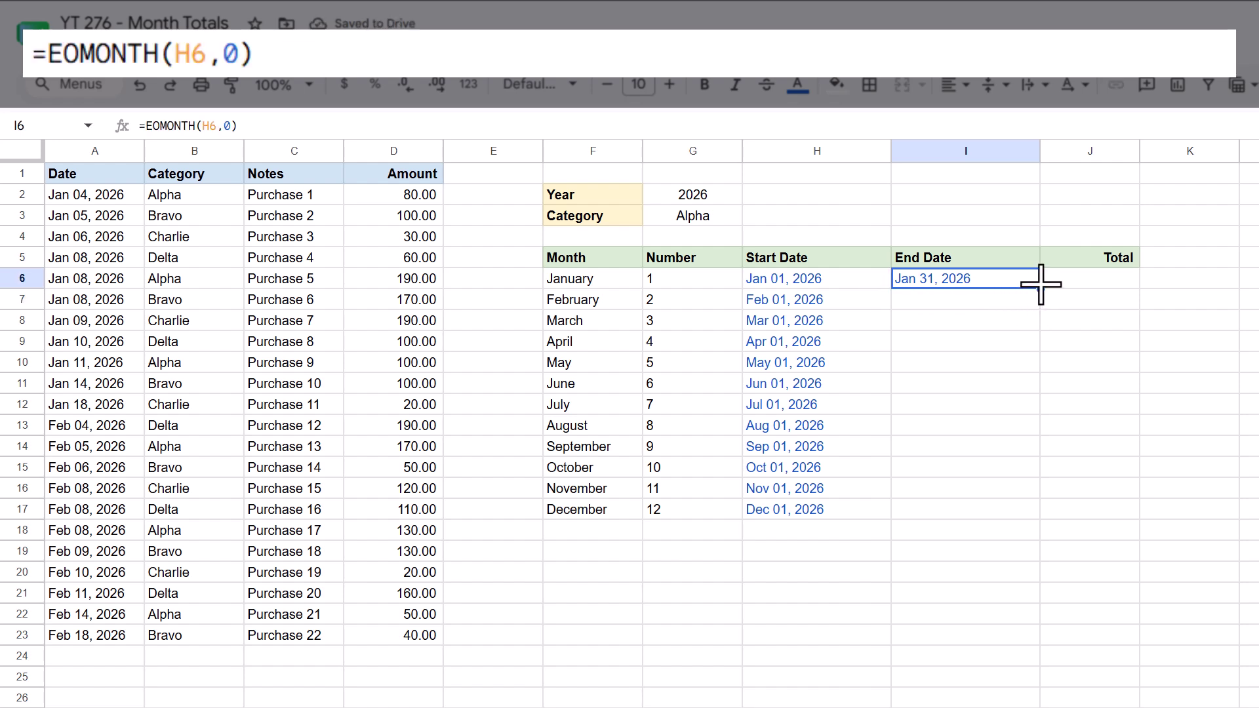
left_click_drag(1041, 290, 1026, 507)
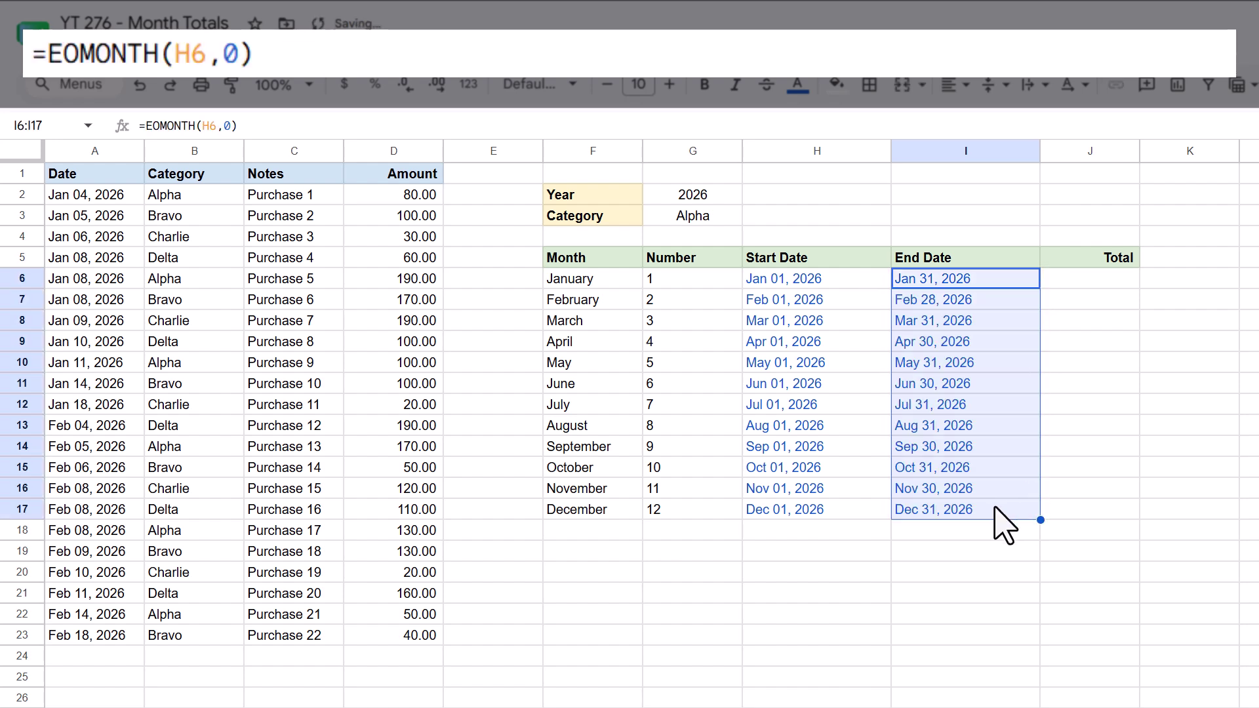
left_click(995, 507)
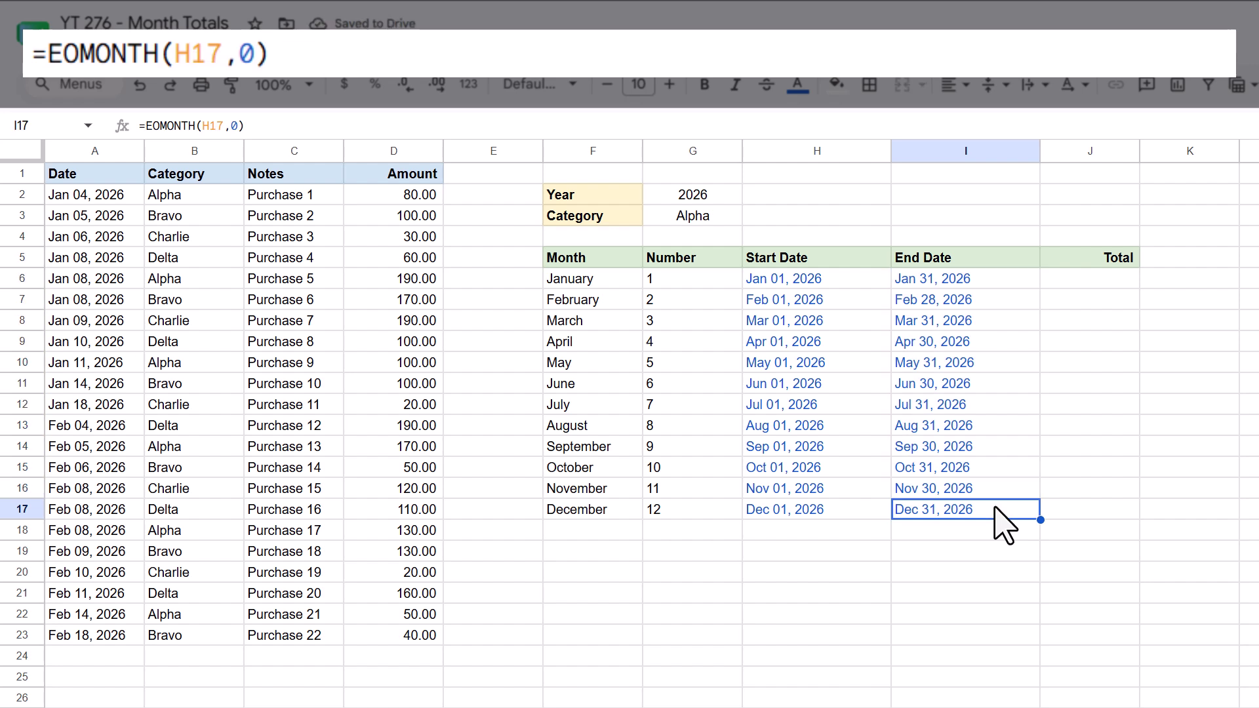
Start a SUMIFS formula in J6 for January's Total, with the absolute Amount range $D$2:$D$23 as the sum range
left_click(1096, 259)
left_click(1084, 281)
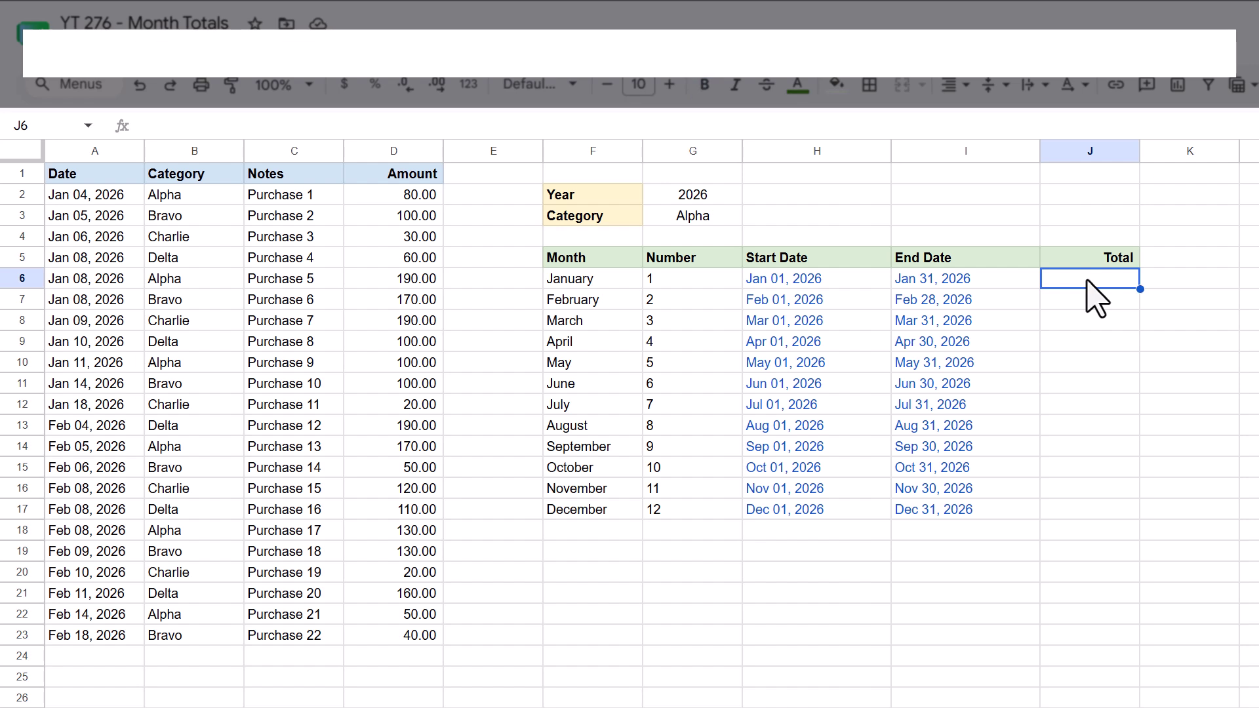
left_click(1122, 127)
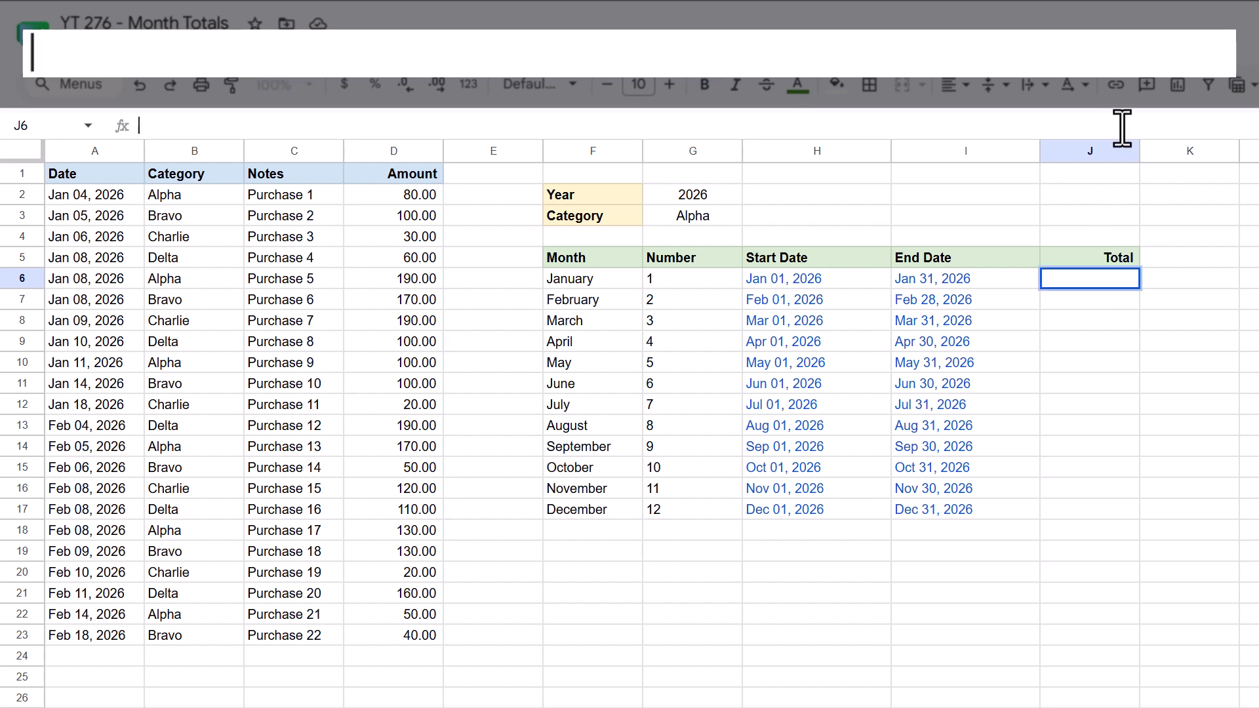
type("=SUMIFS(")
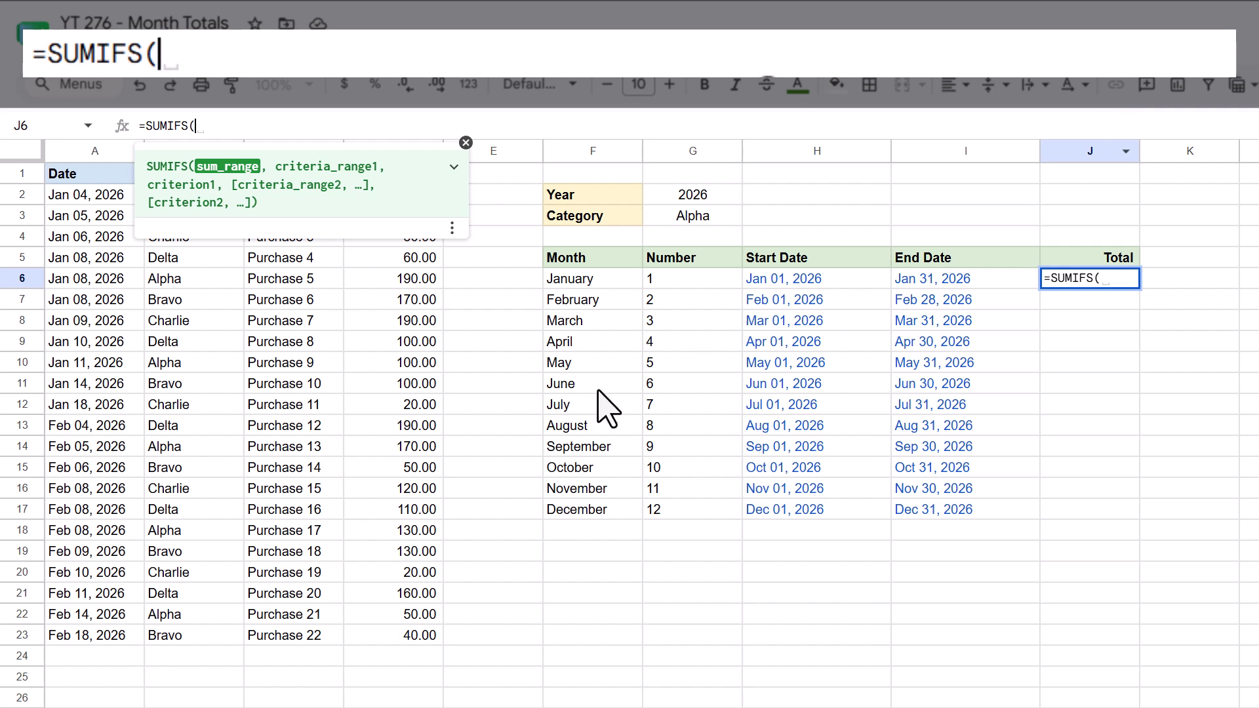
left_click_drag(431, 636, 421, 202)
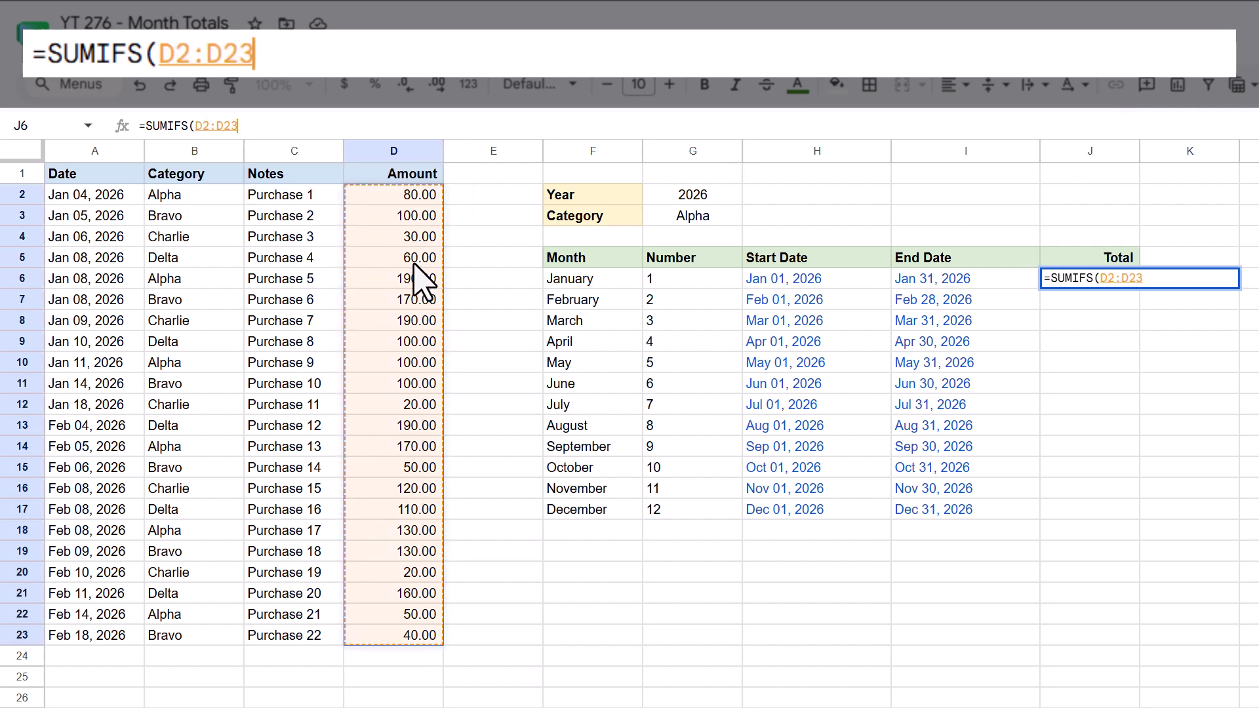
key("F4")
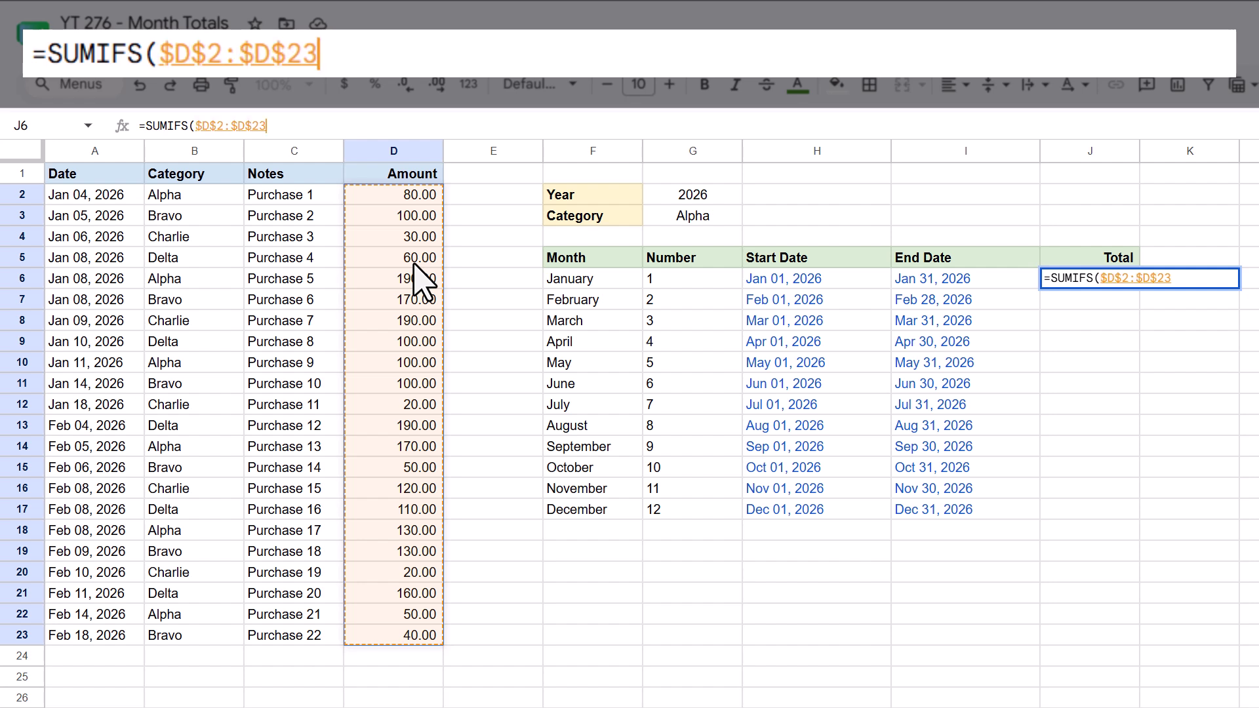
type(",")
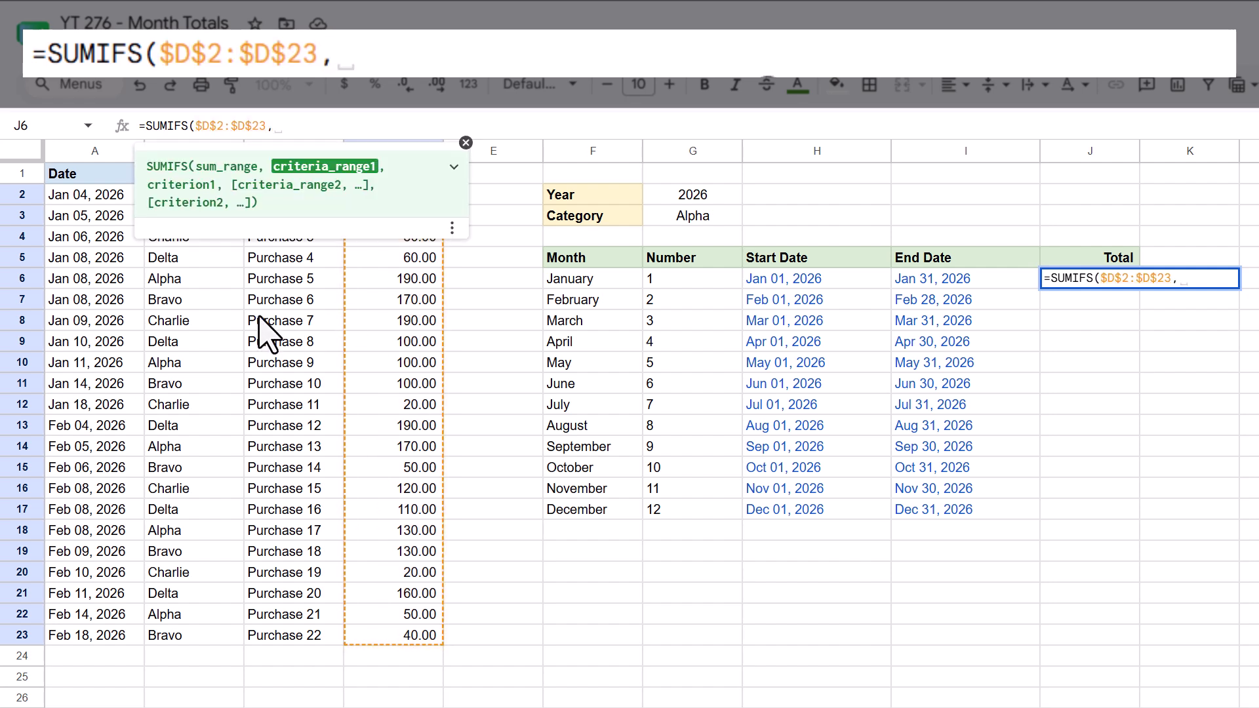
Add the start-date condition to the SUMIFS formula, using date range $A$2:$A$23 and criterion ">="&H6
left_click_drag(102, 196, 115, 642)
key("F4")
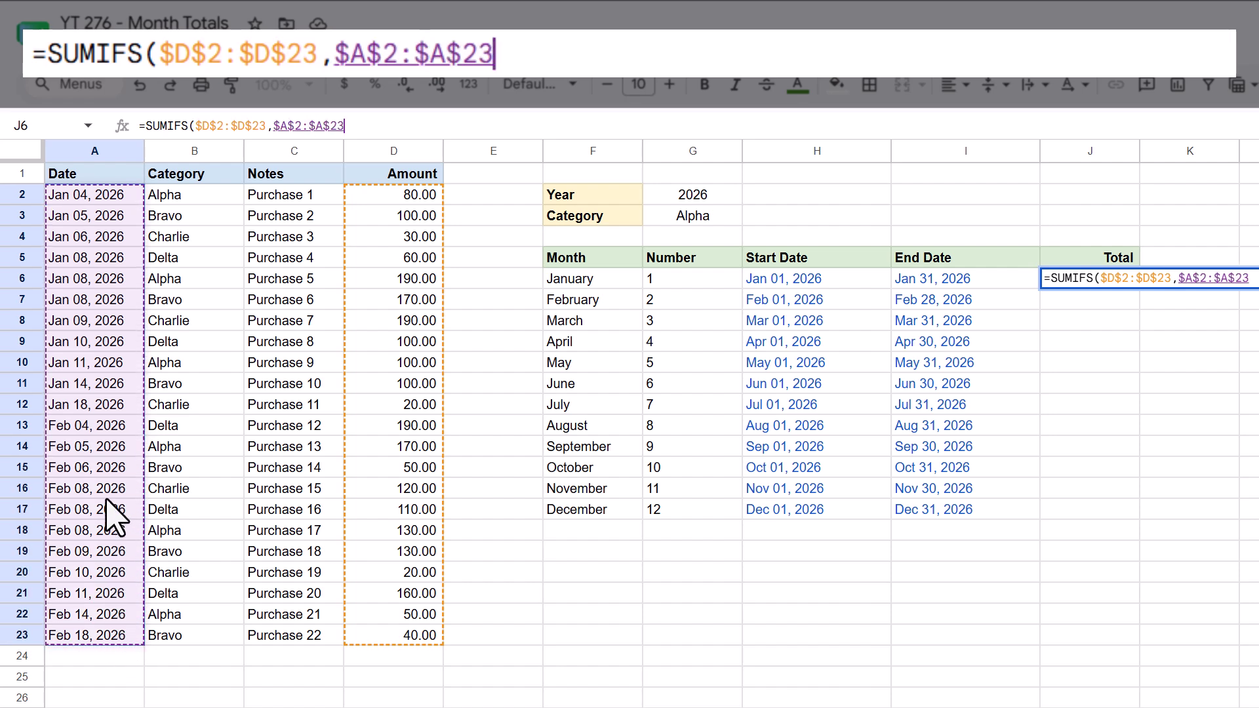
type(",")
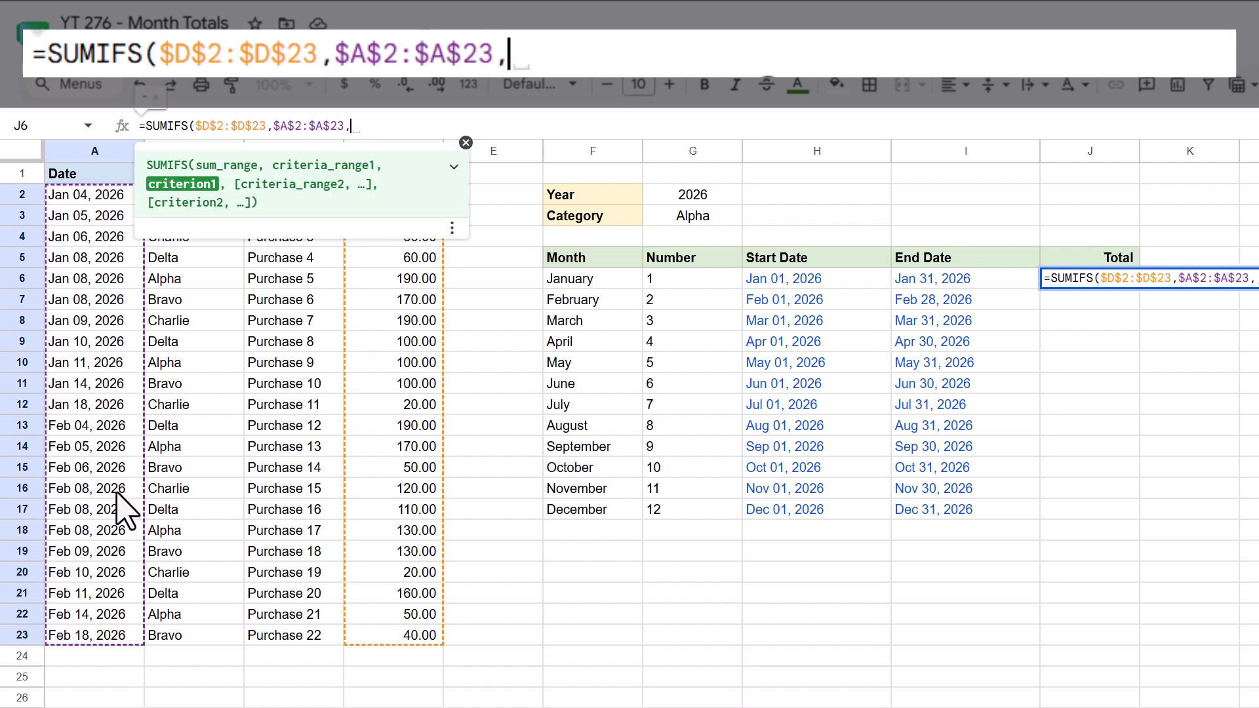
type("\">=\"&")
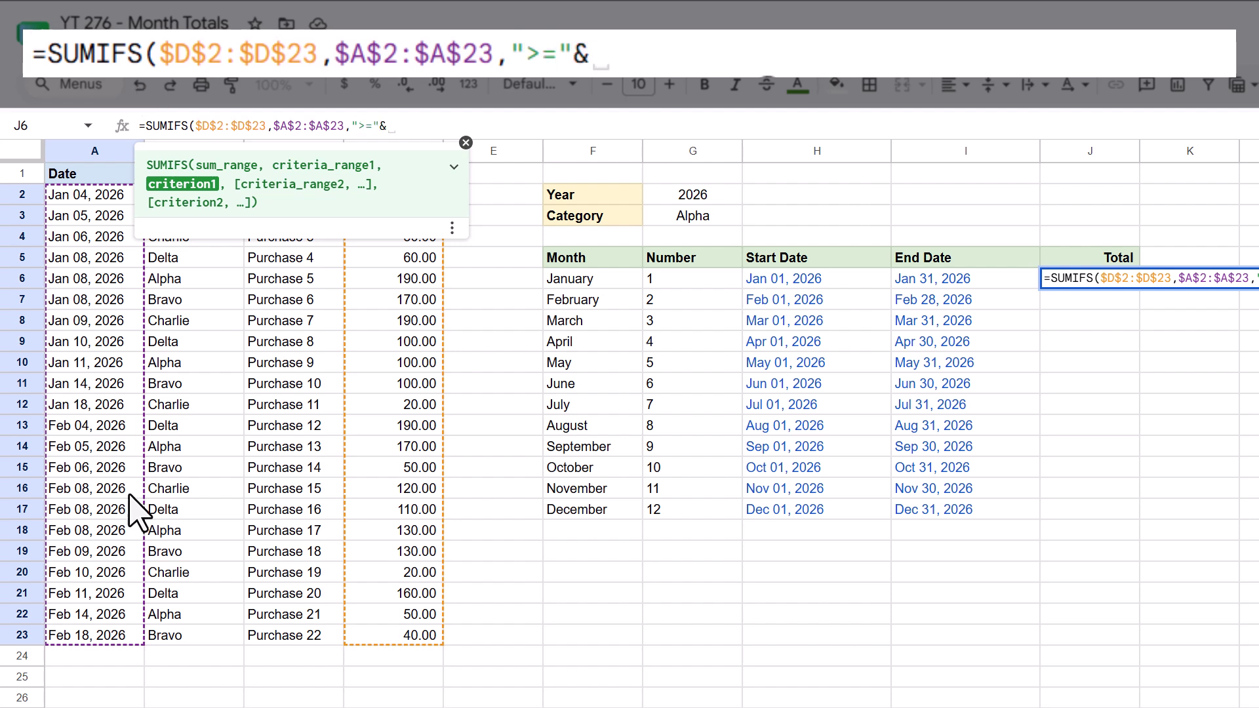
left_click(781, 278)
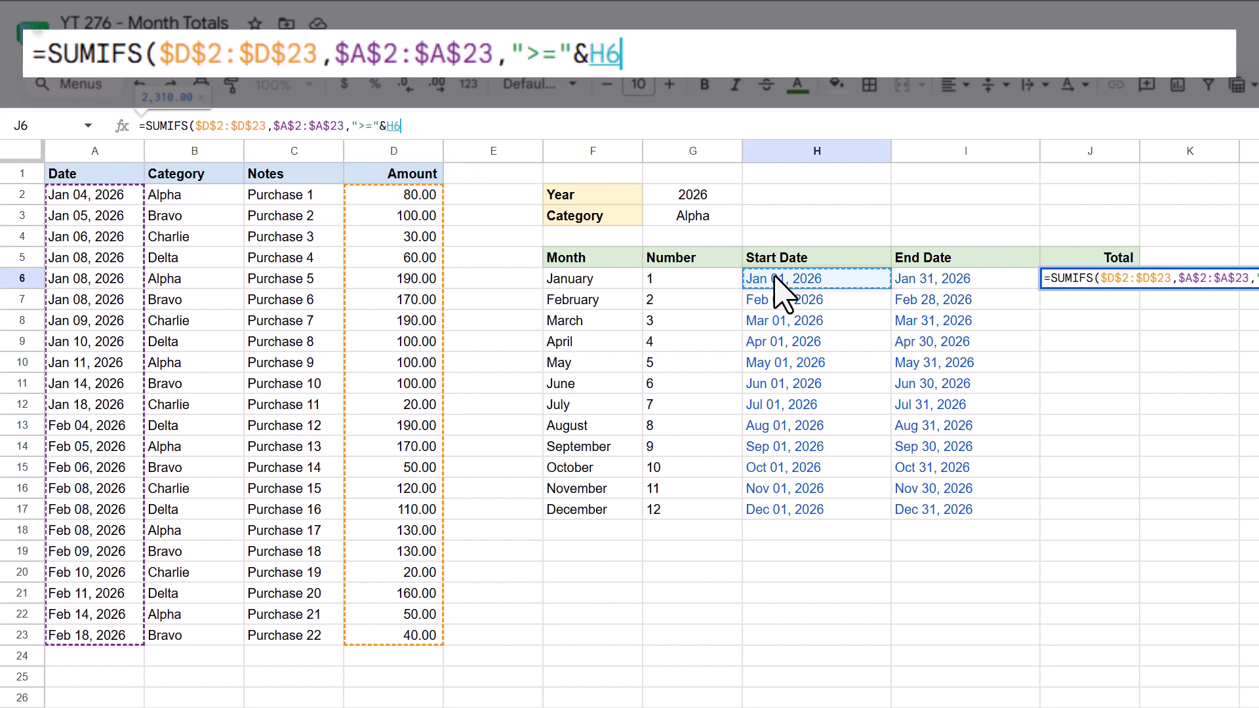
type(",")
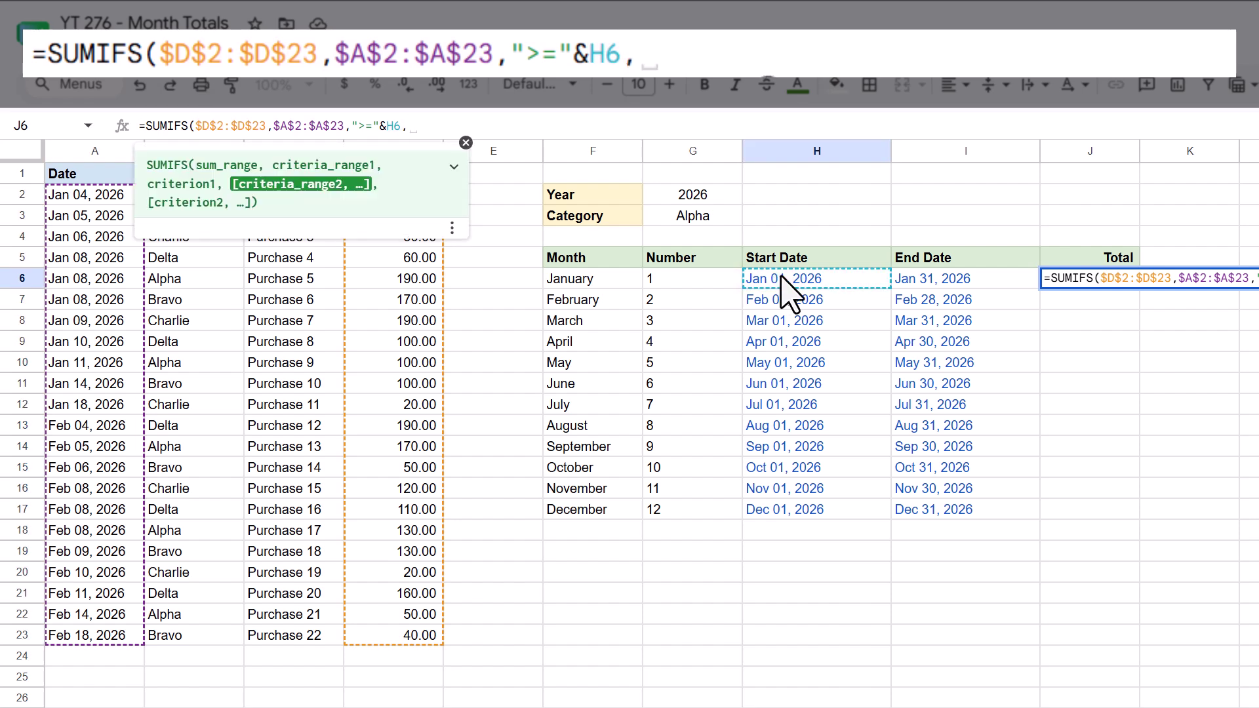
Complete J6's formula with the end-date condition $A$2:$A$23,"<="&I6 and fill it down through J17
left_click_drag(92, 194, 122, 633)
key("F4")
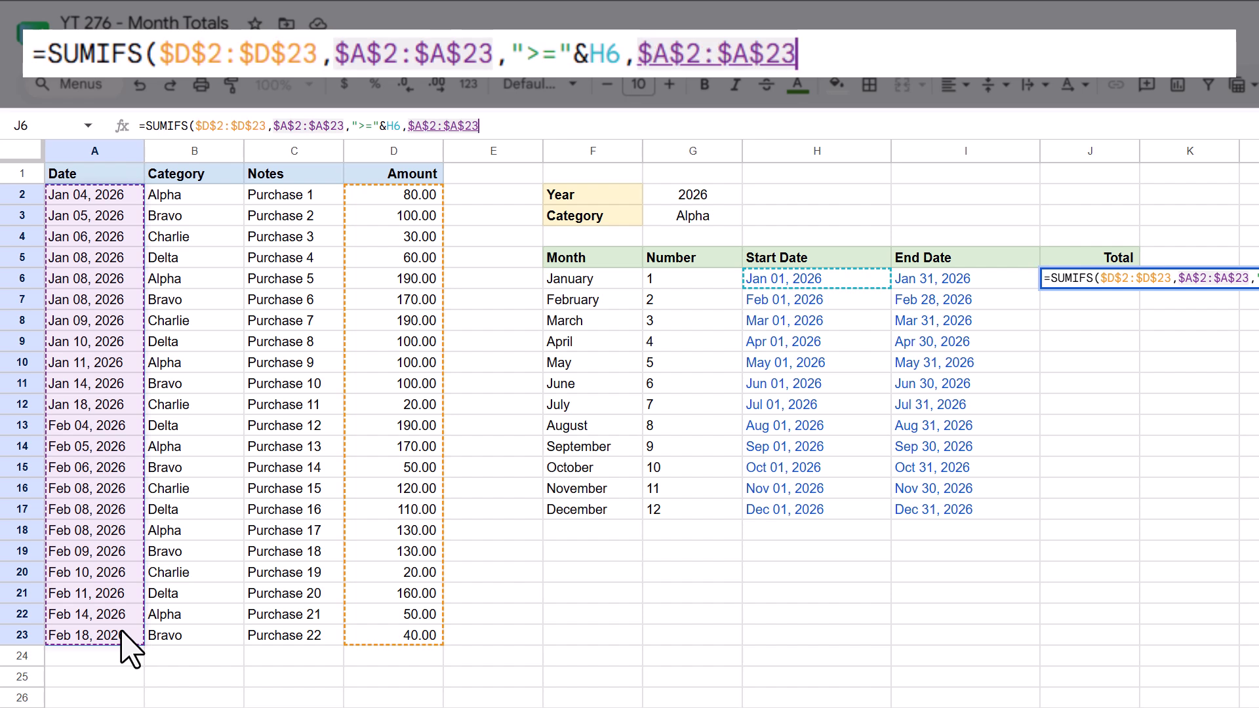
type(",")
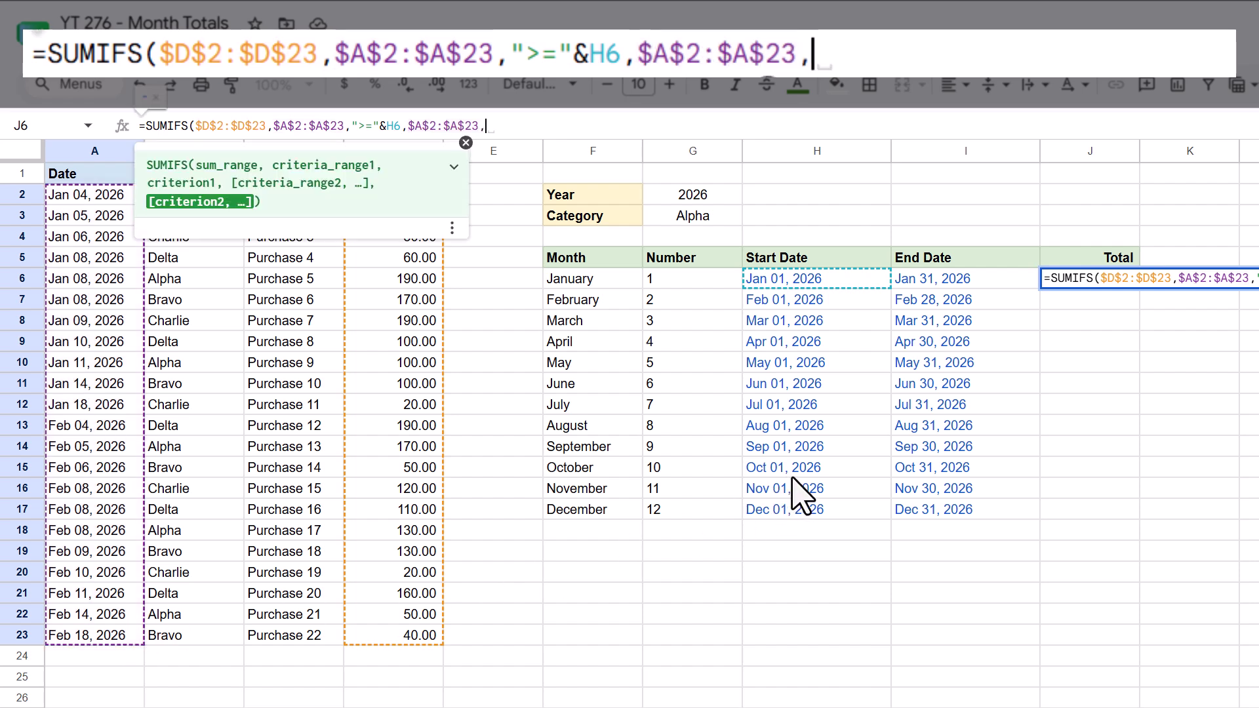
type("\"")
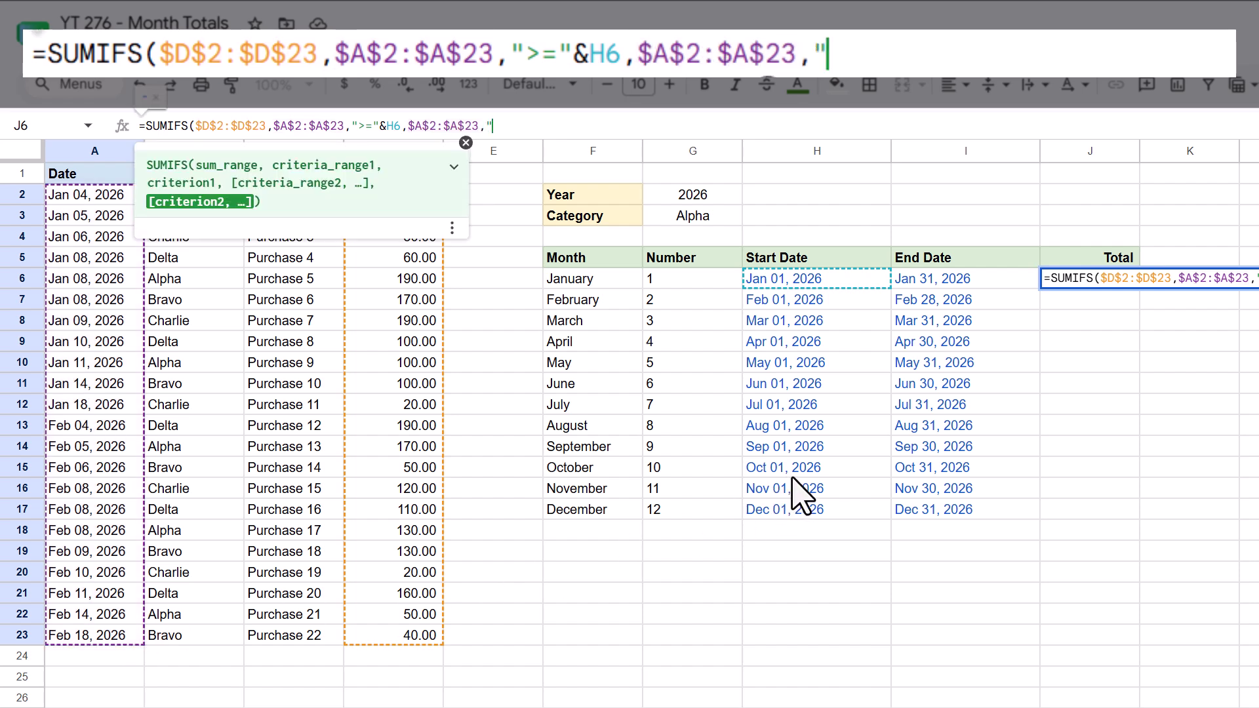
type("<=\"&")
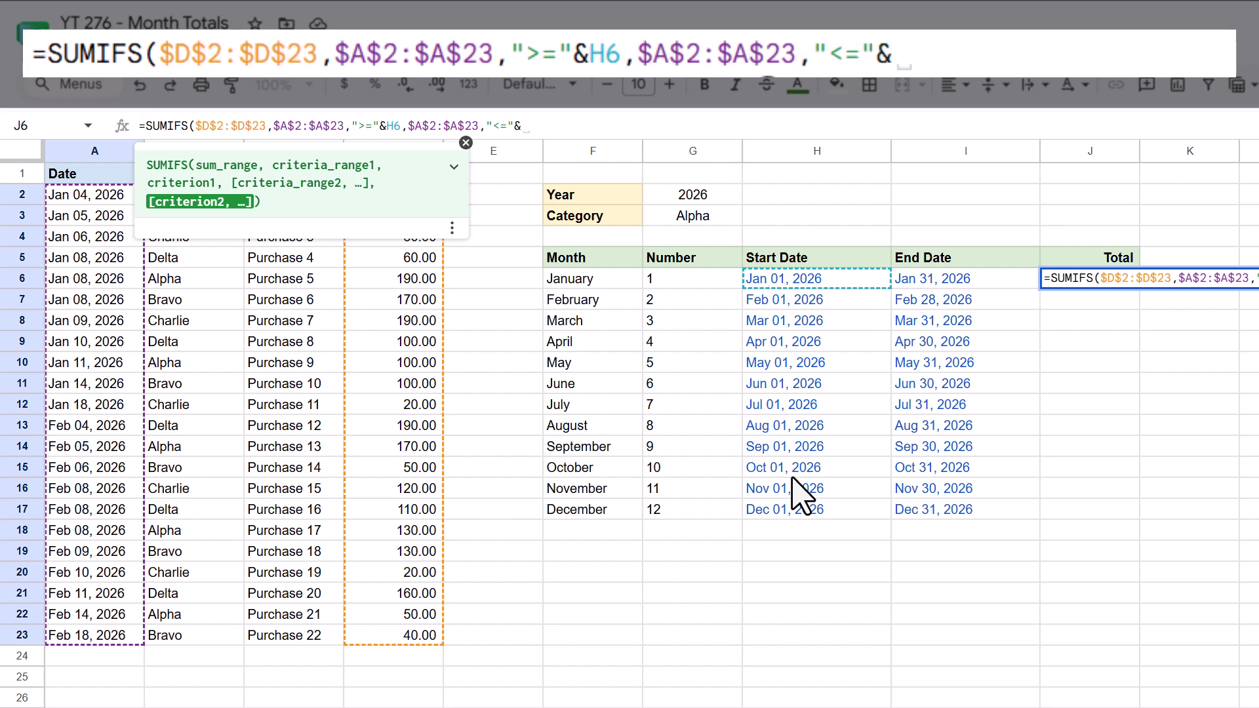
left_click(1000, 284)
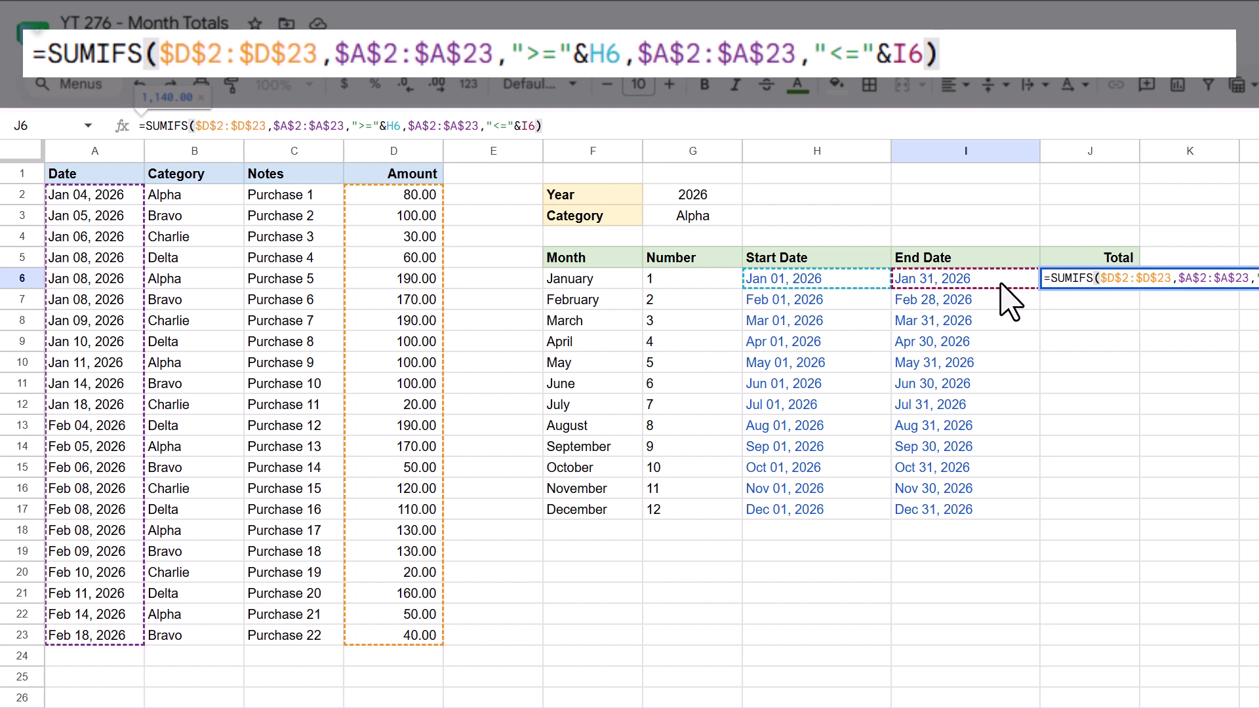
key("Return")
left_click(1092, 282)
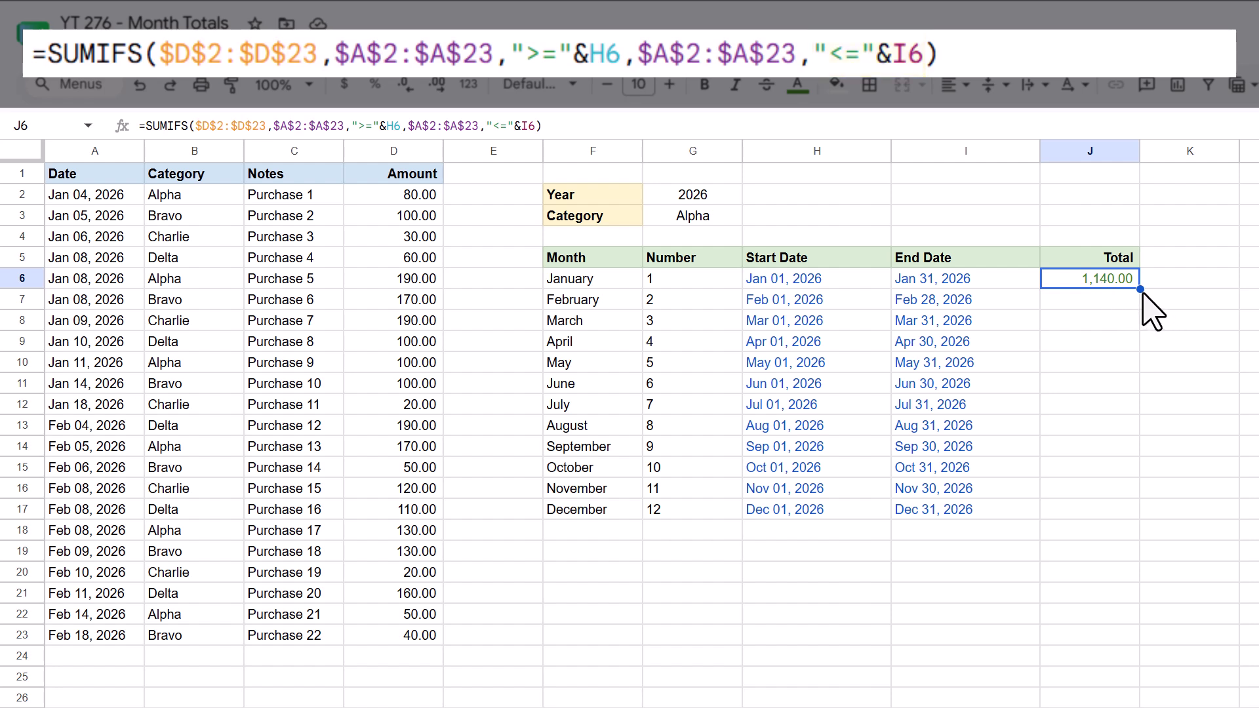
left_click_drag(1141, 289, 1145, 509)
left_click(1105, 474)
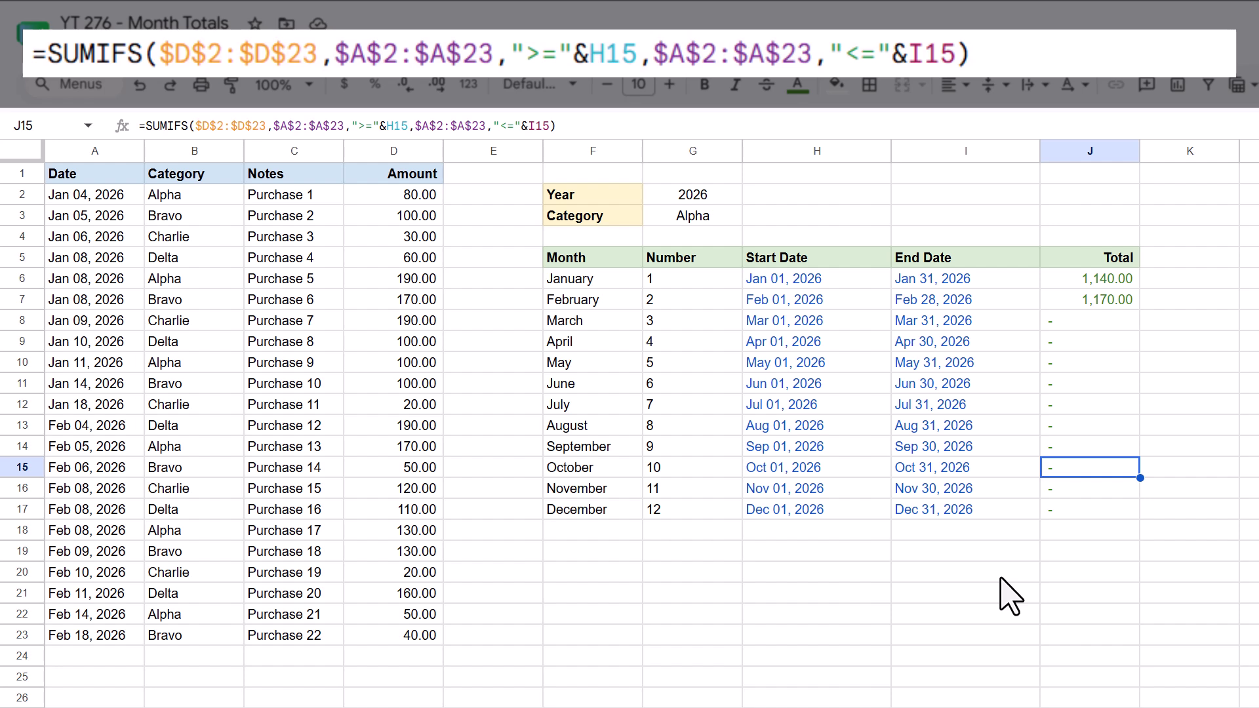
Add the category condition $B$2:$B$23,$G$3 to the SUMIFS formula in J6 and fill it down through J17
left_click(1108, 279)
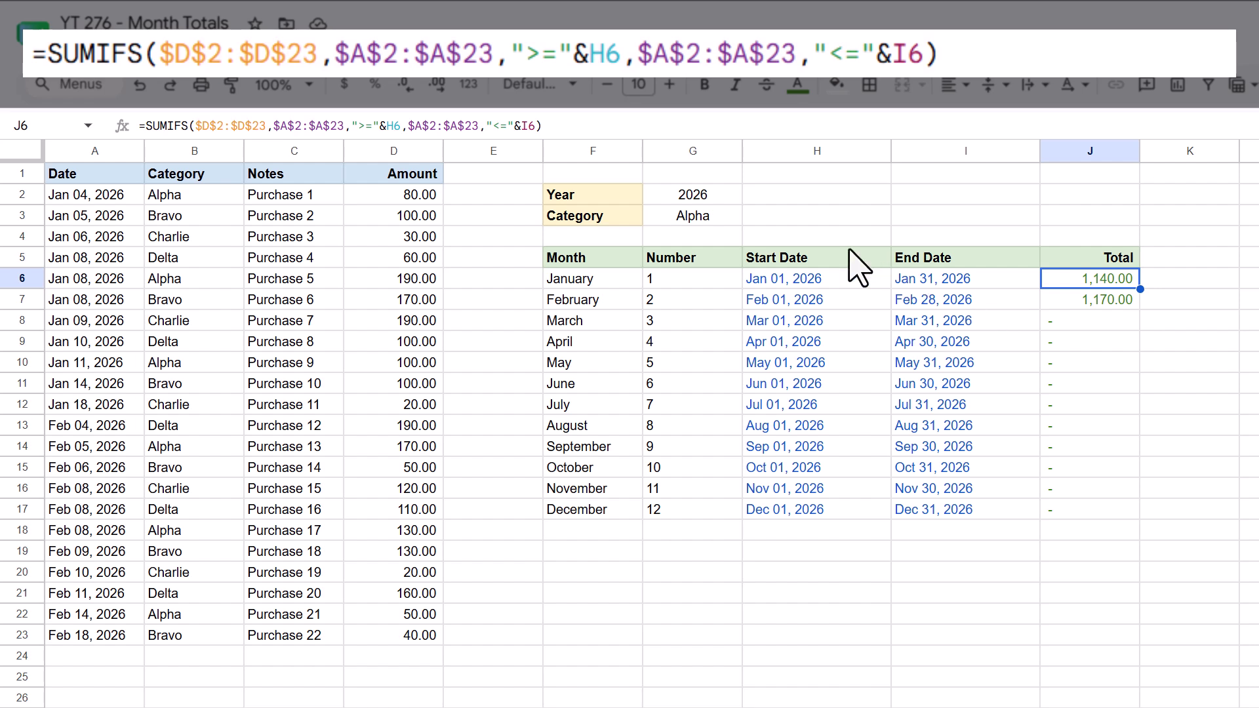
left_click(532, 126)
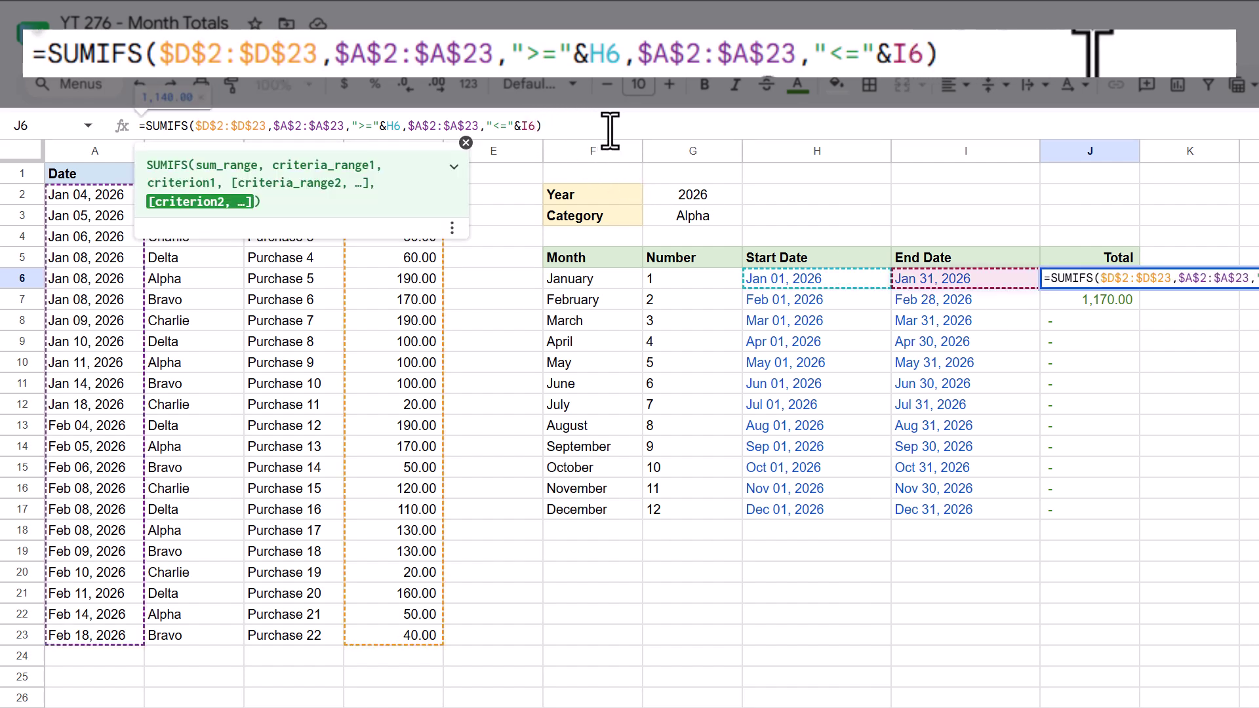
type(",")
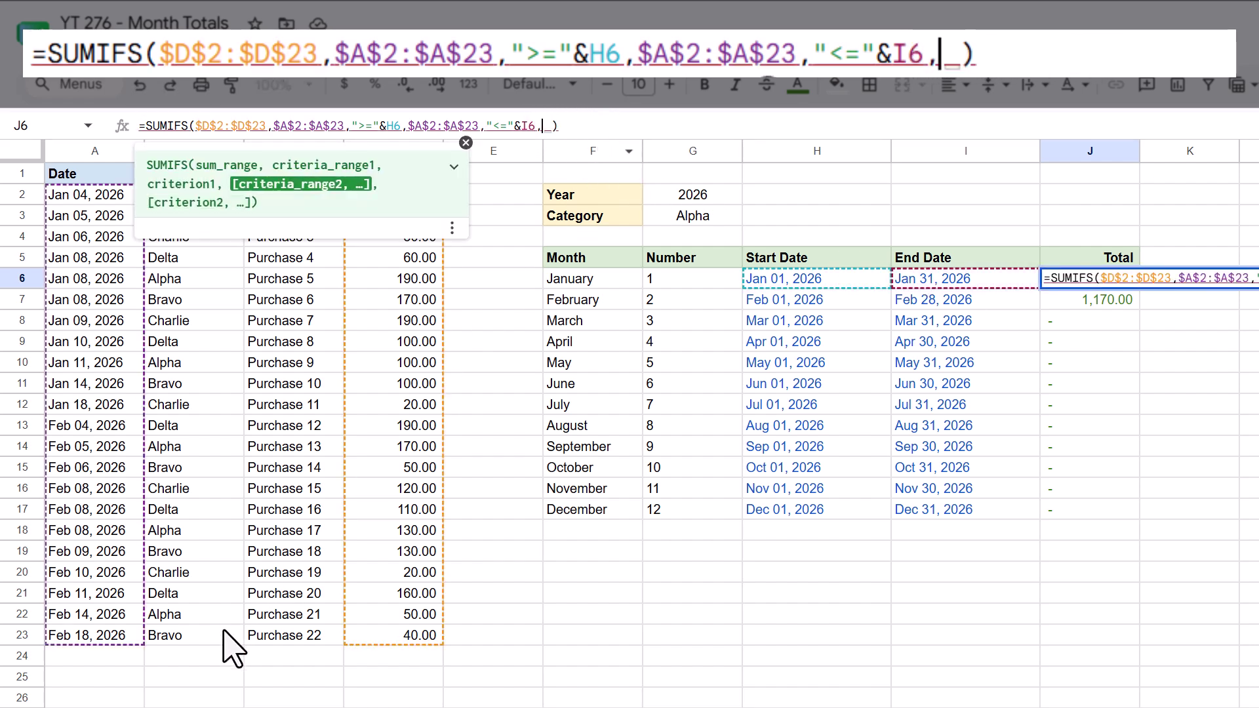
left_click_drag(226, 633, 226, 204)
key("F4")
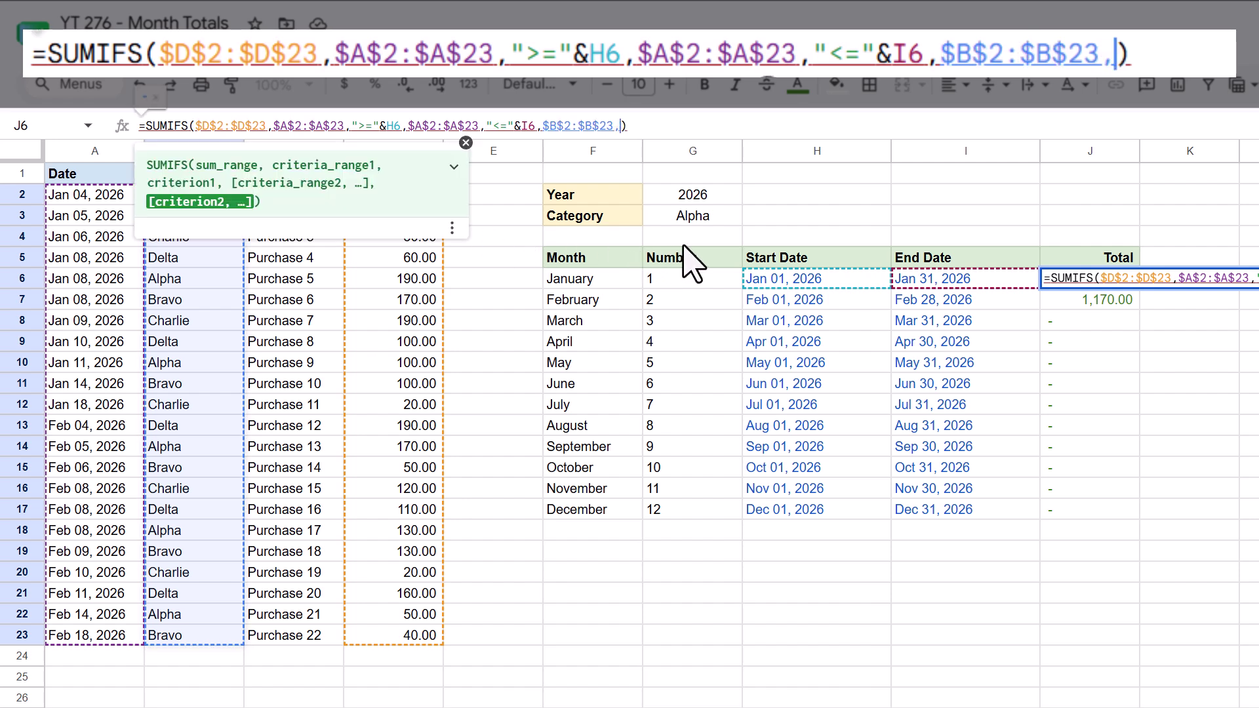
type(",")
left_click(725, 217)
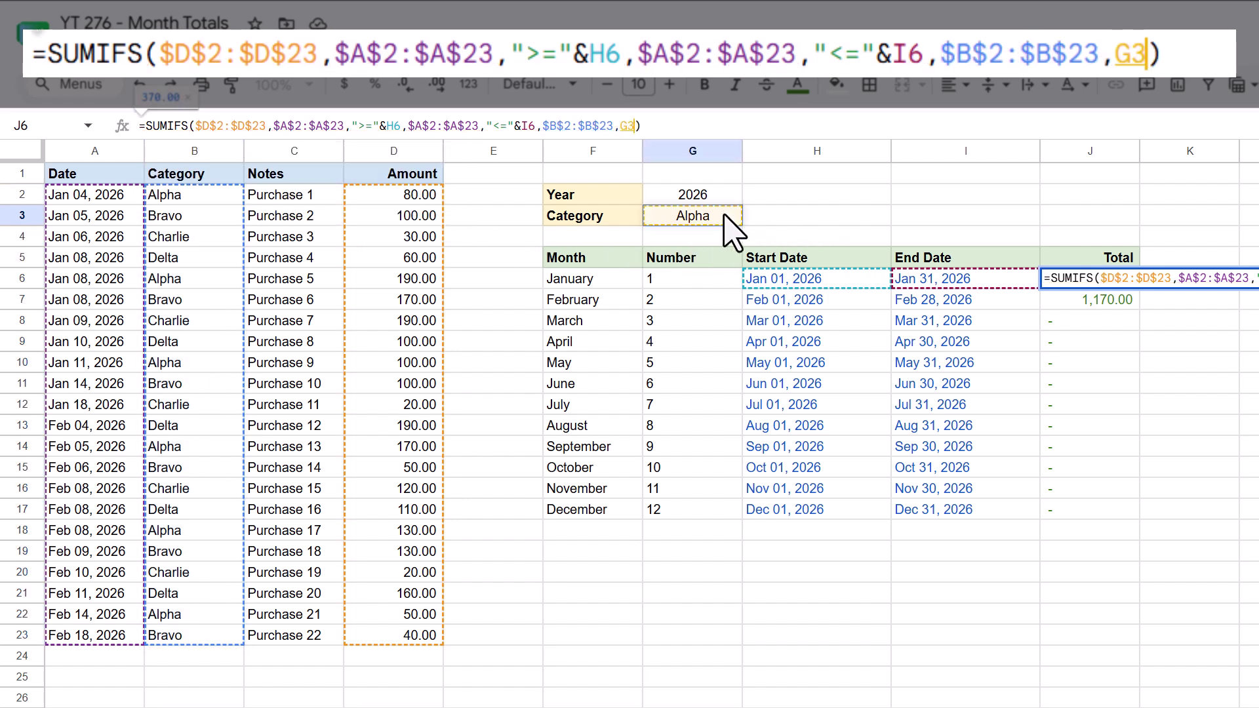
key("F4")
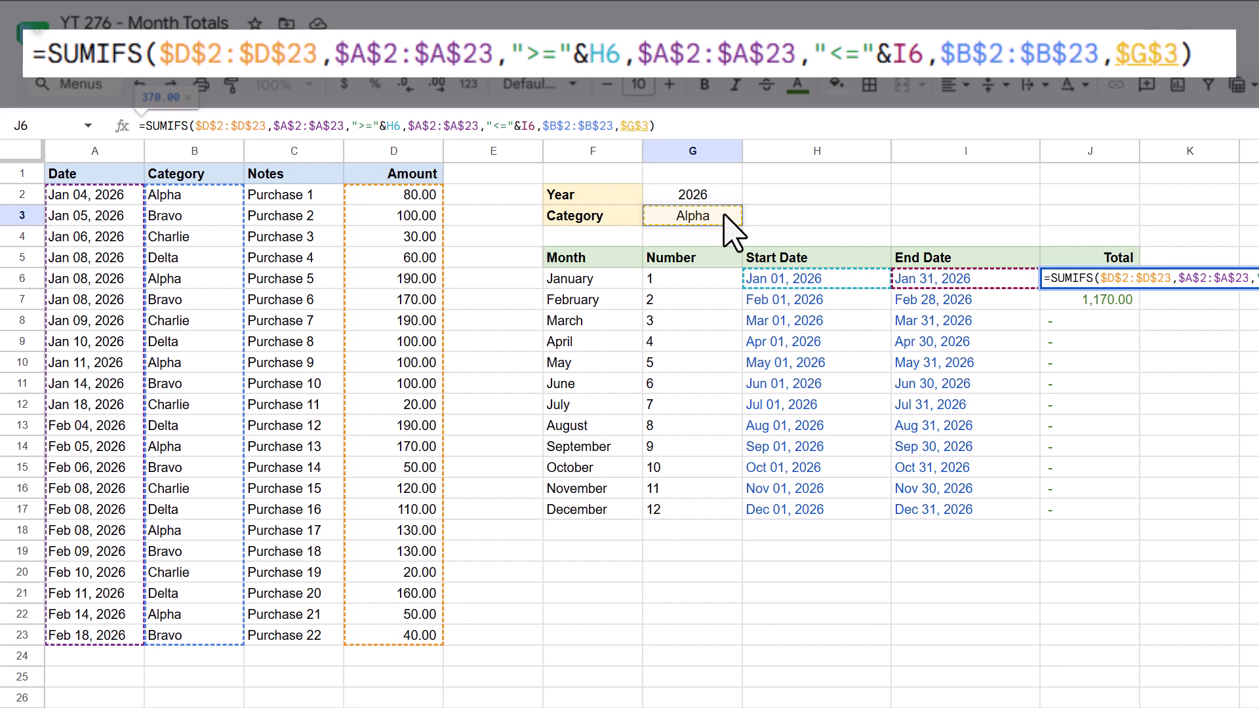
key("Return")
left_click(1123, 283)
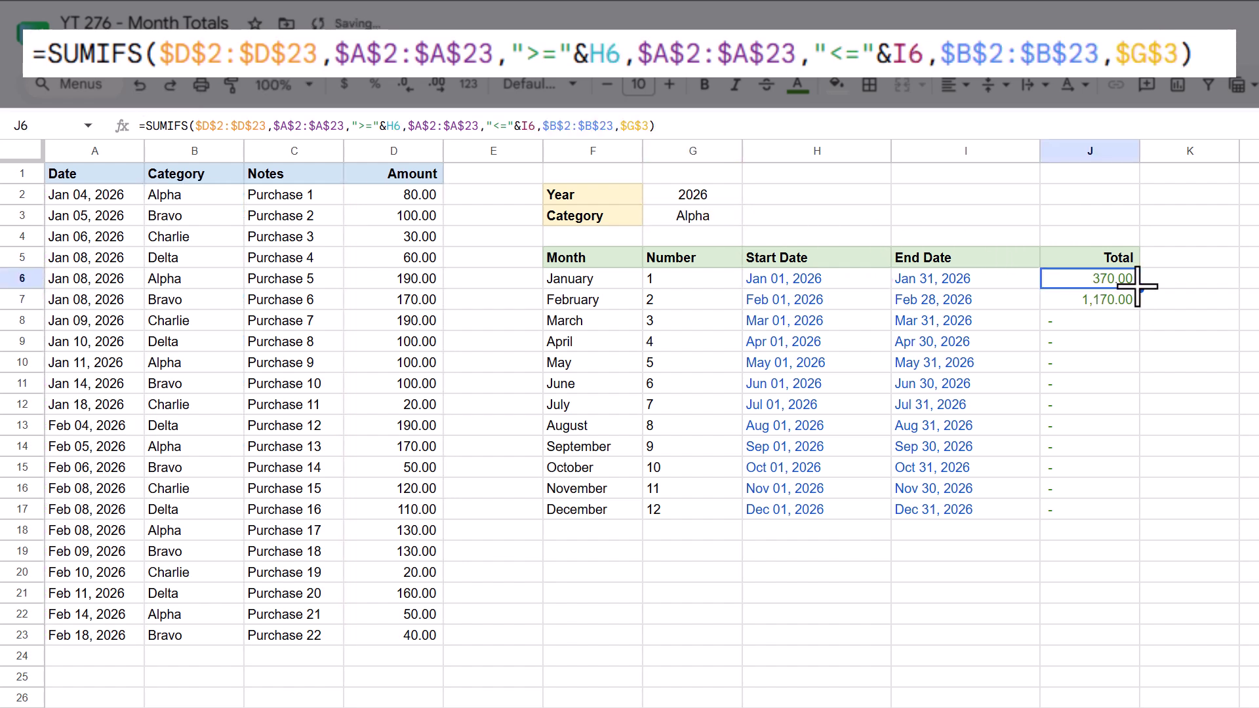
left_click_drag(1137, 286, 1214, 509)
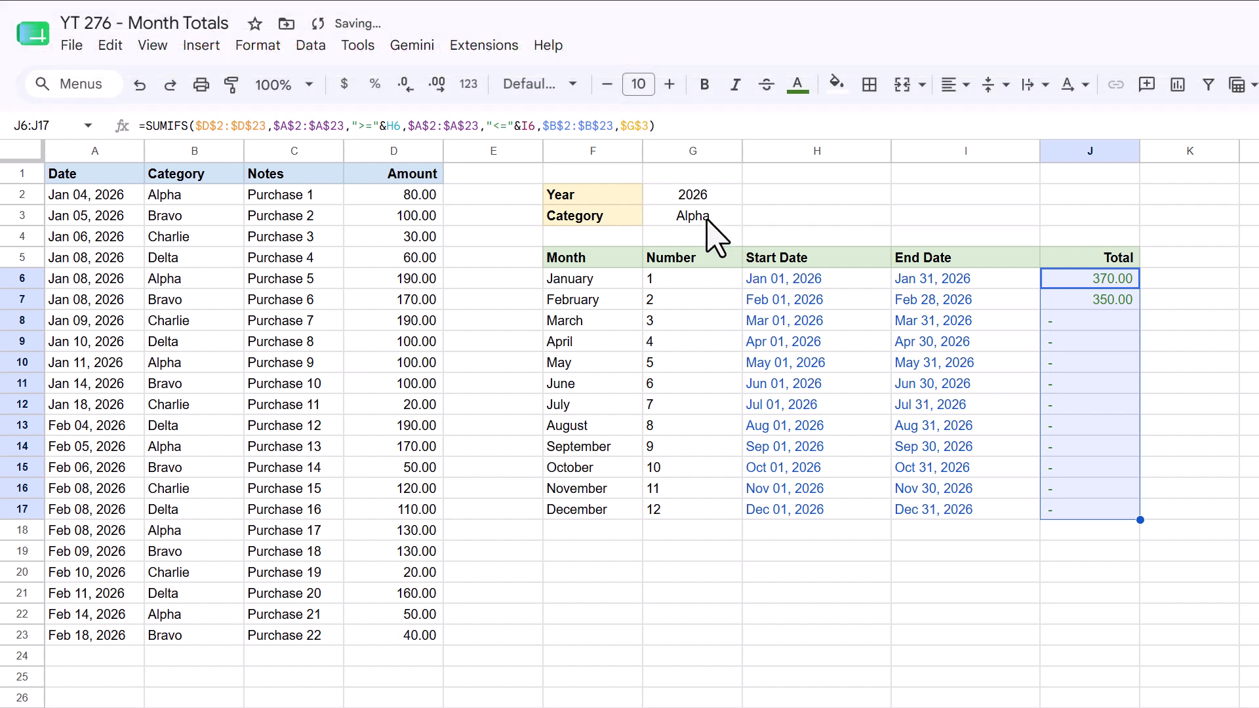
Test the monthly totals by switching the Category in G3 to Bravo, Charlie and Delta, and back to Alpha
left_click(709, 220)
left_click(712, 222)
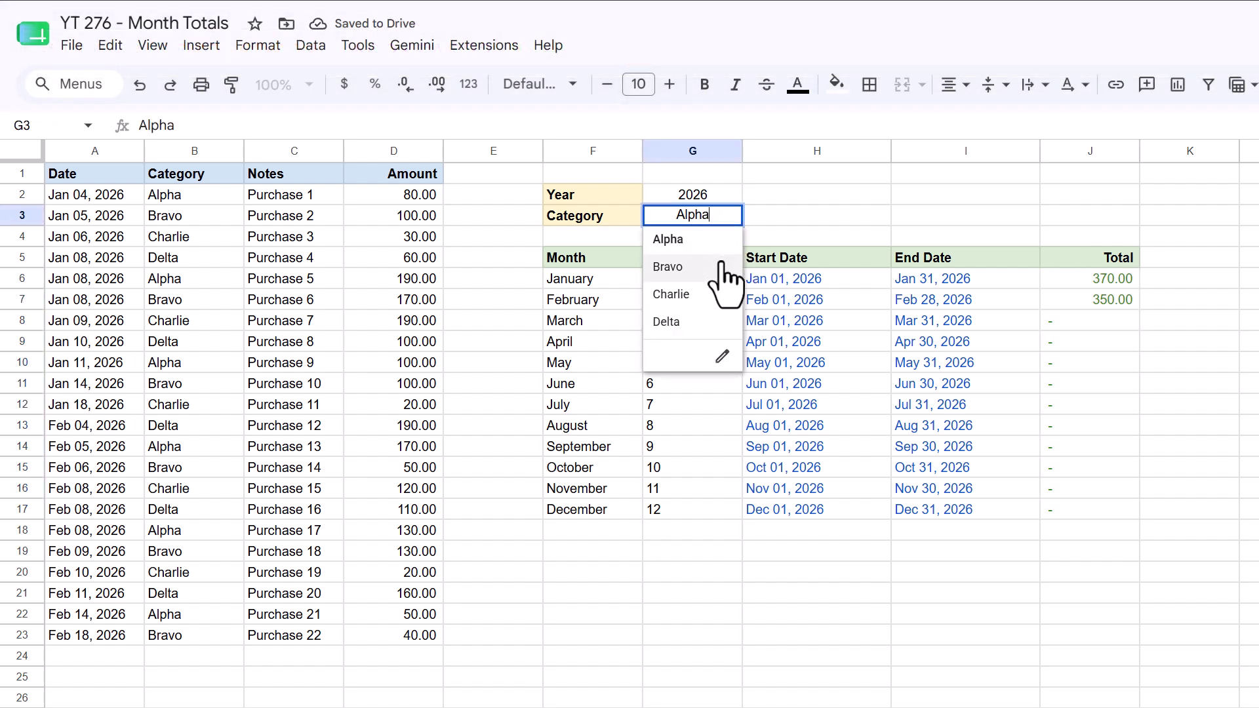
left_click(724, 275)
left_click(735, 223)
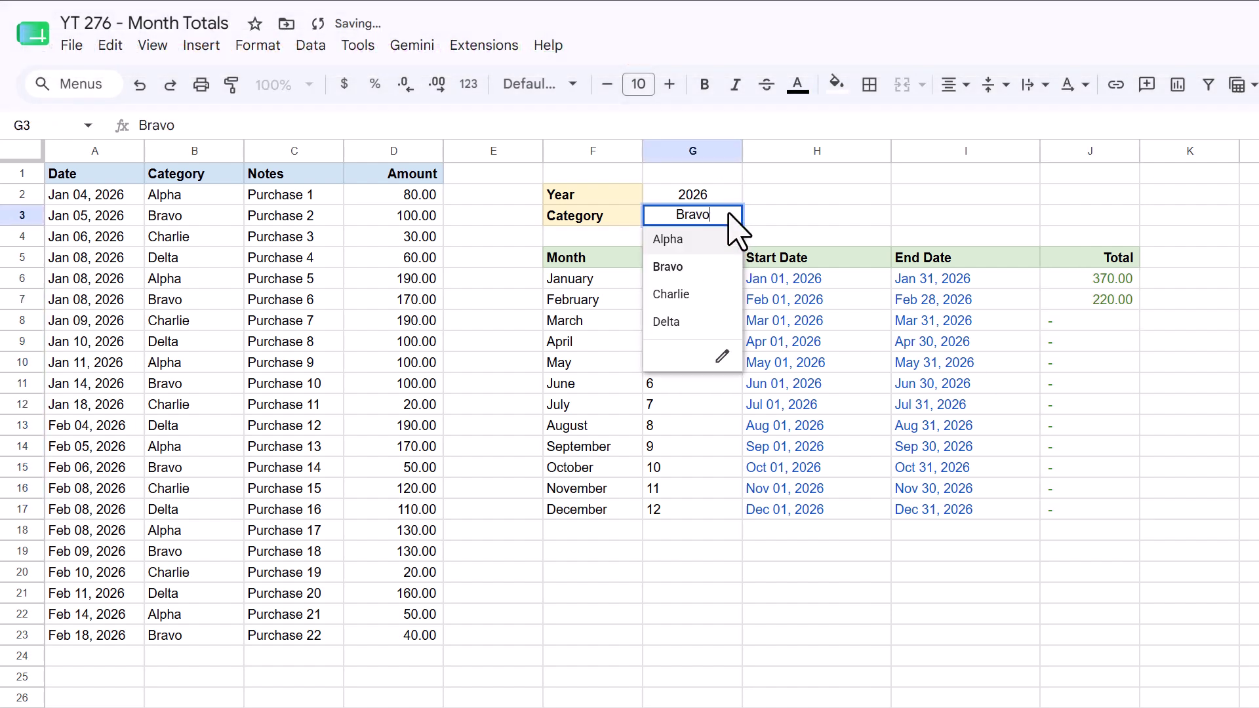
left_click(717, 299)
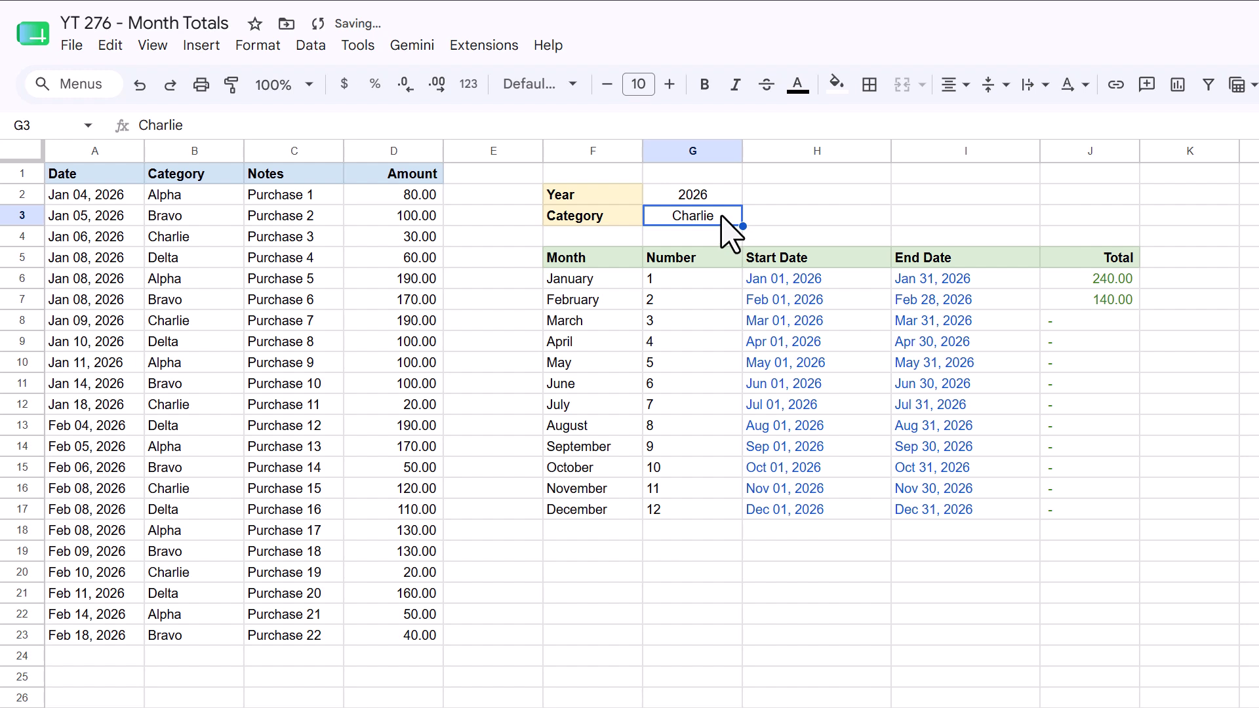
left_click(728, 226)
left_click(721, 322)
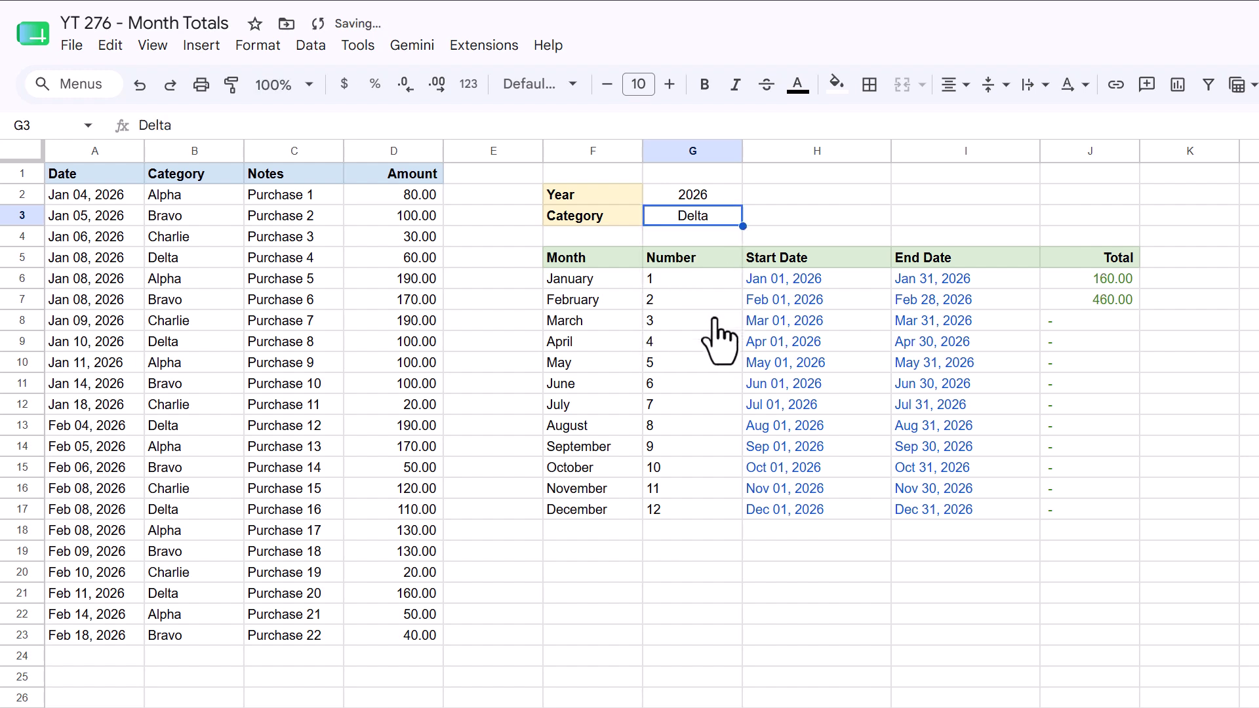
left_click(727, 226)
left_click(720, 239)
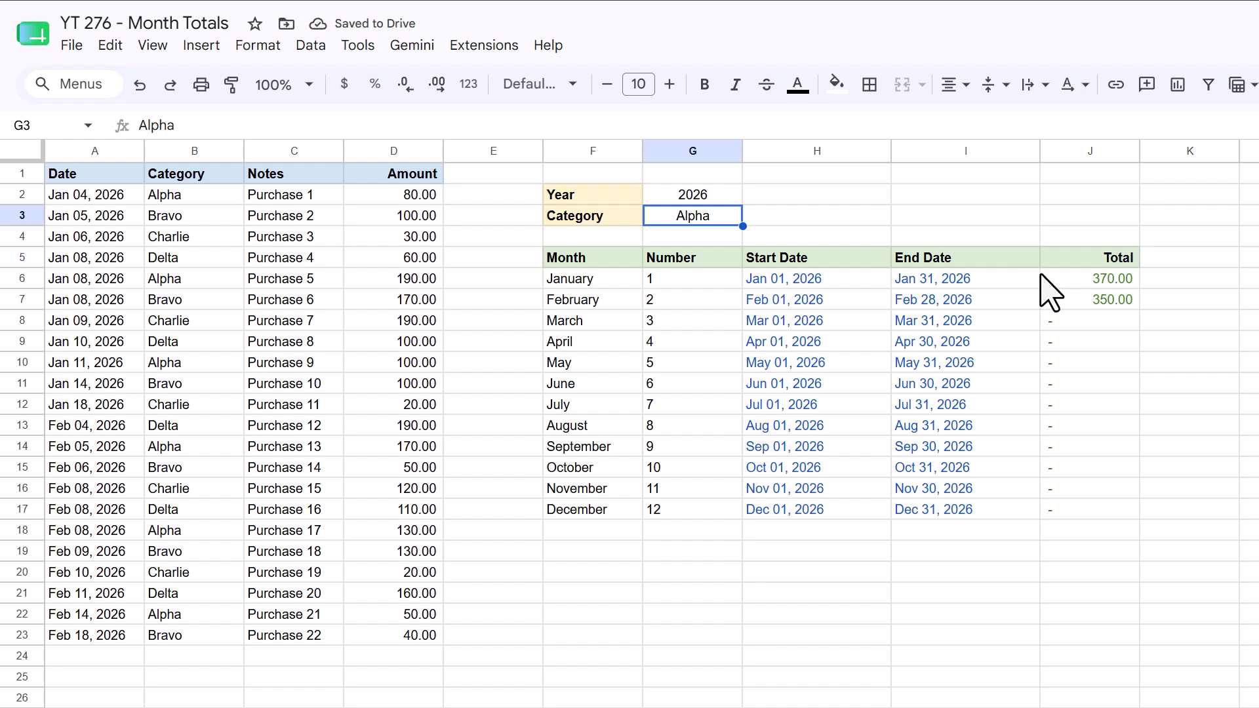
left_click(1066, 281)
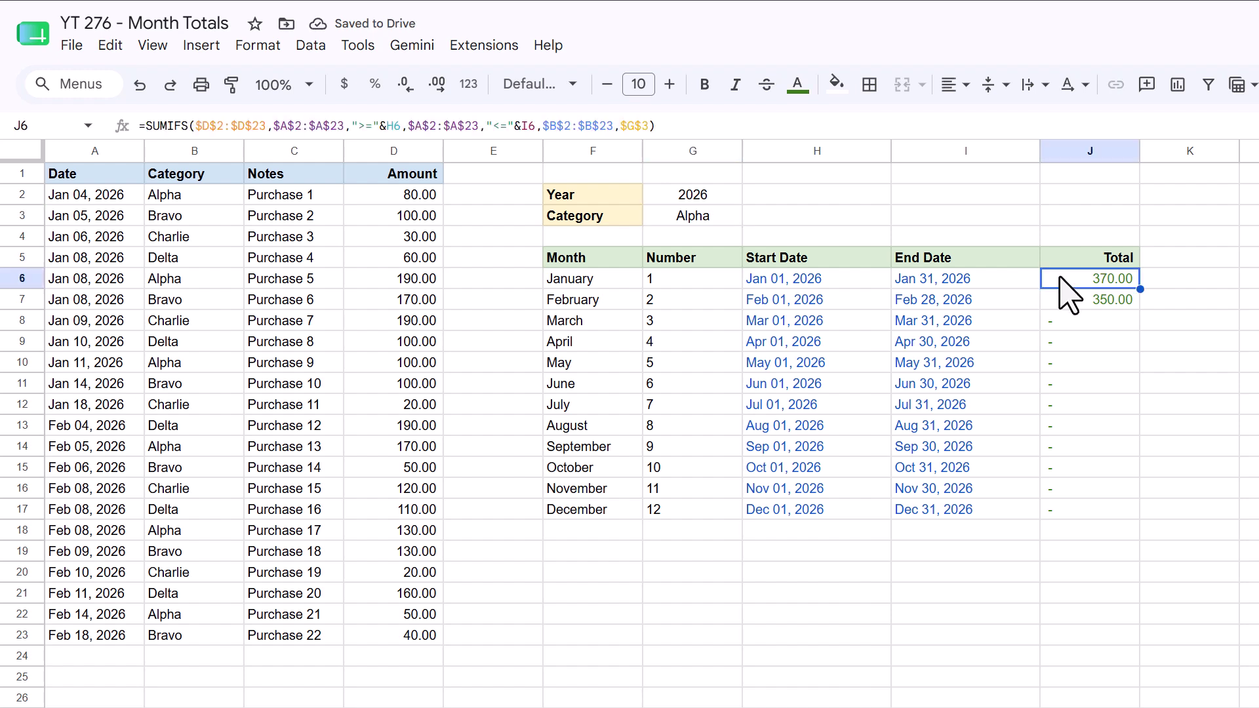